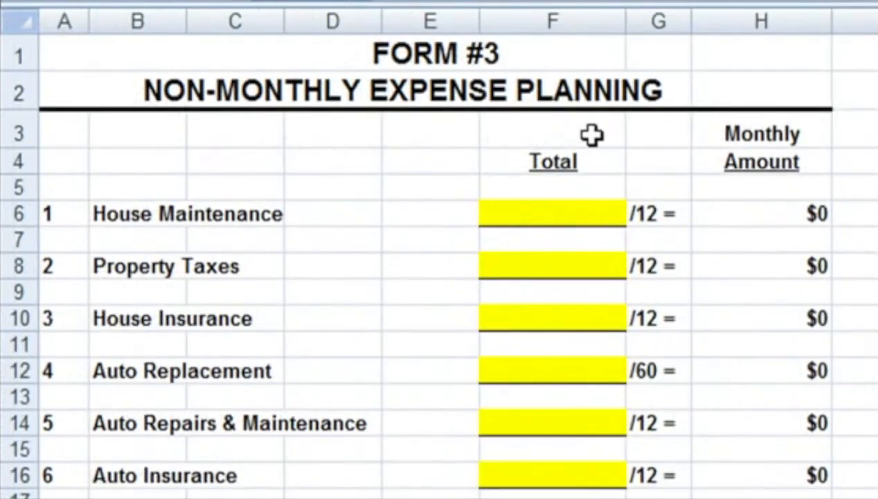
# Step: Review the budgeting forms from Form 3 non-monthly expense planning through Form 6 actual expenses and Form 7 budget analysis
pyautogui.click(614, 220)
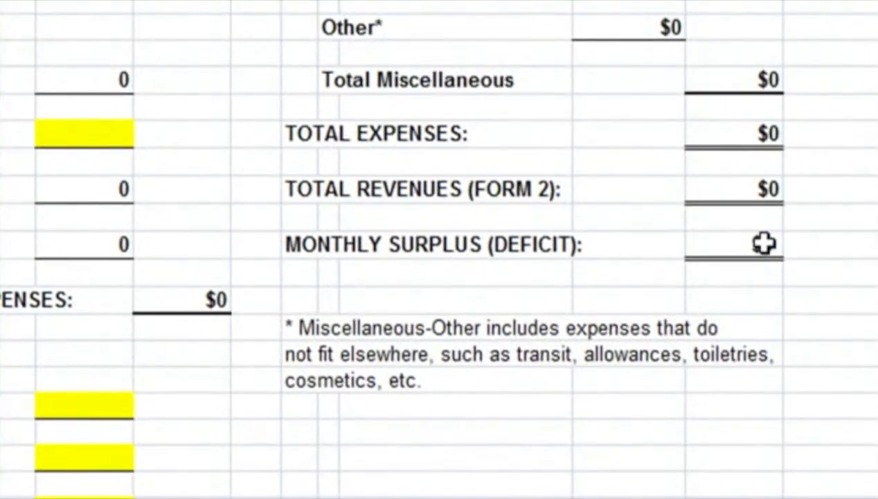
pyautogui.click(762, 244)
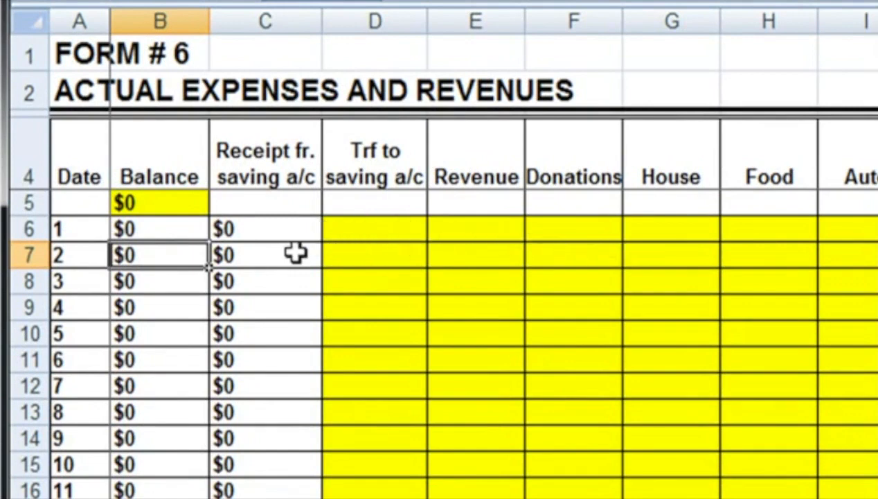
pyautogui.click(683, 233)
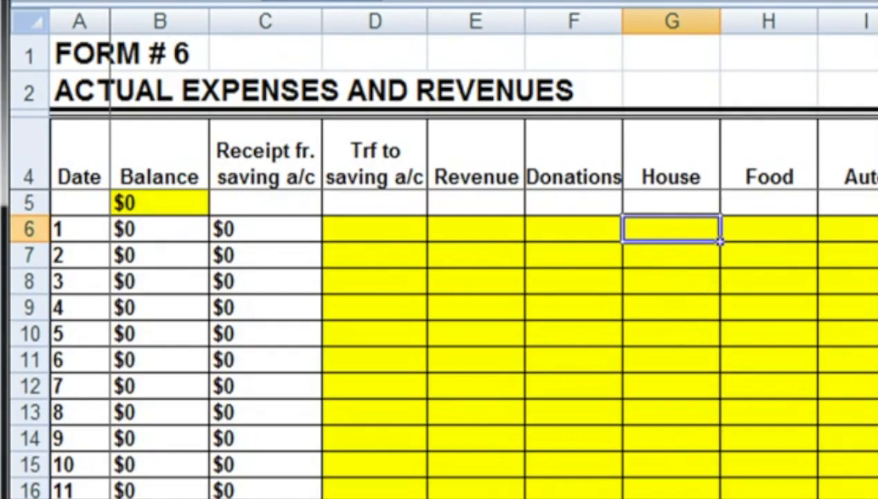
pyautogui.hotkey('ctrl', 'pagedown')
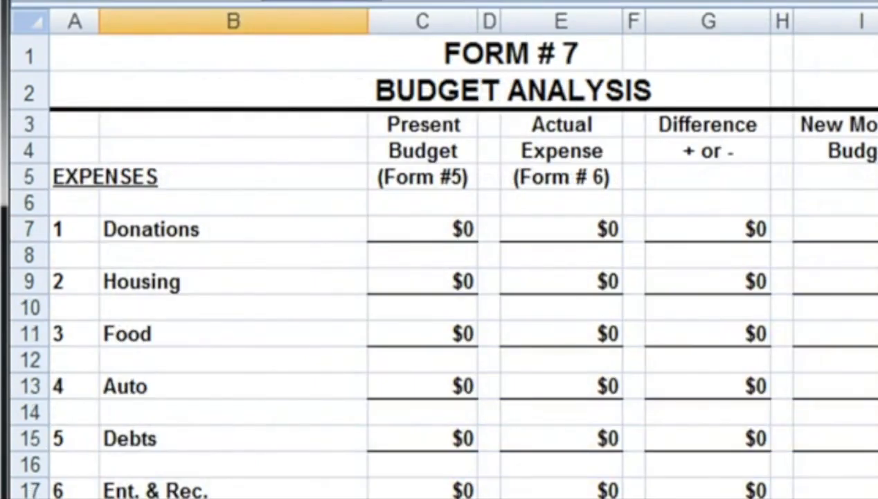
pyautogui.click(419, 184)
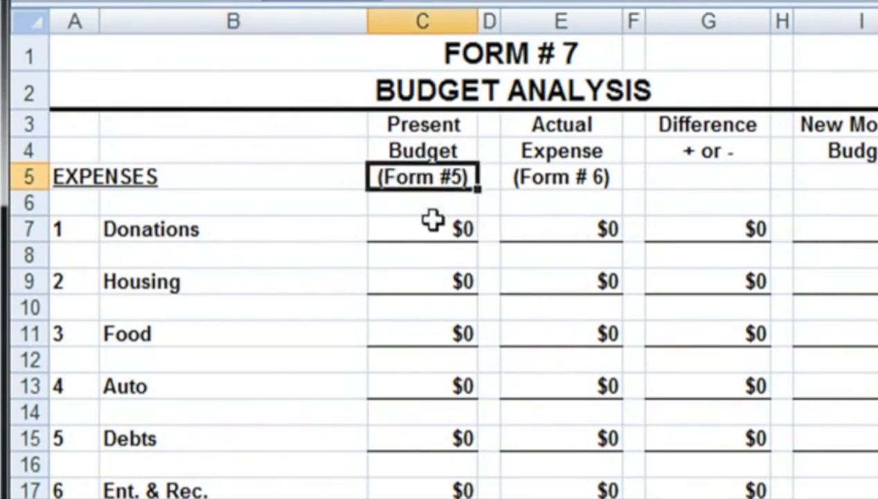
pyautogui.click(586, 181)
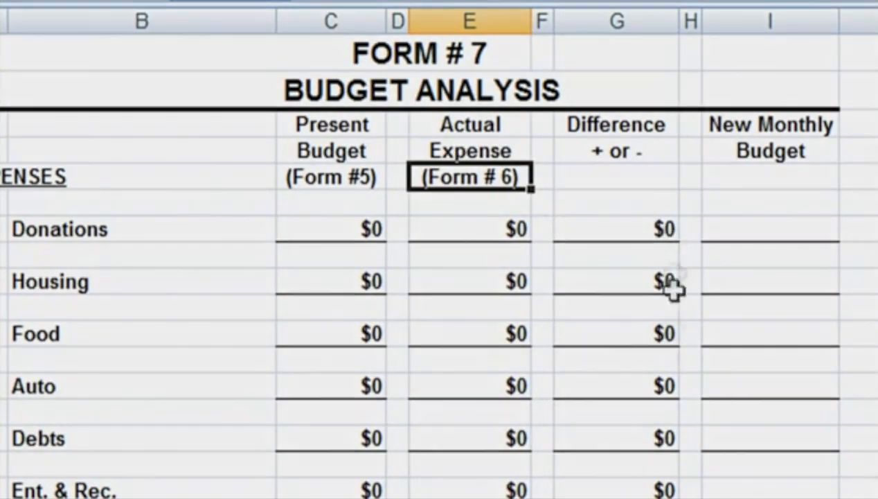
pyautogui.click(664, 262)
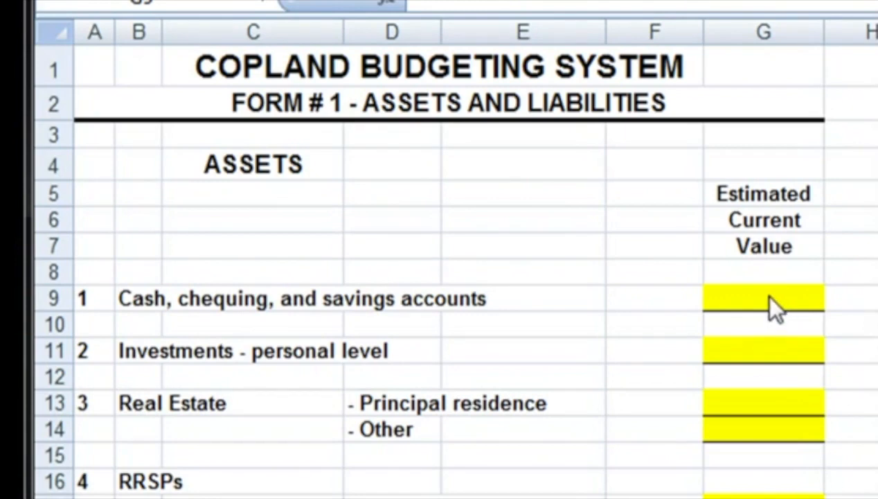
# Step: On Form 1, enter estimated current values of 1000 for cash, chequing and savings accounts and 10000 for personal-level investments
pyautogui.click(770, 296)
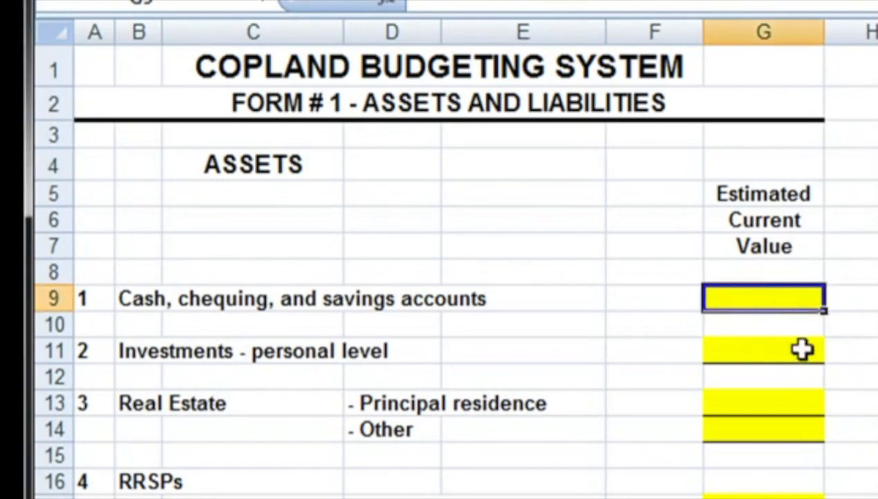
pyautogui.write('1000')
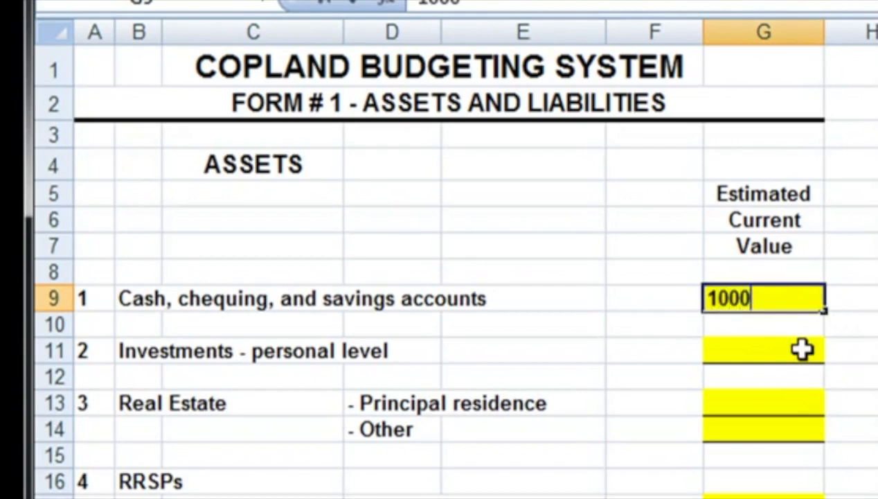
pyautogui.press('Return')
pyautogui.click(803, 350)
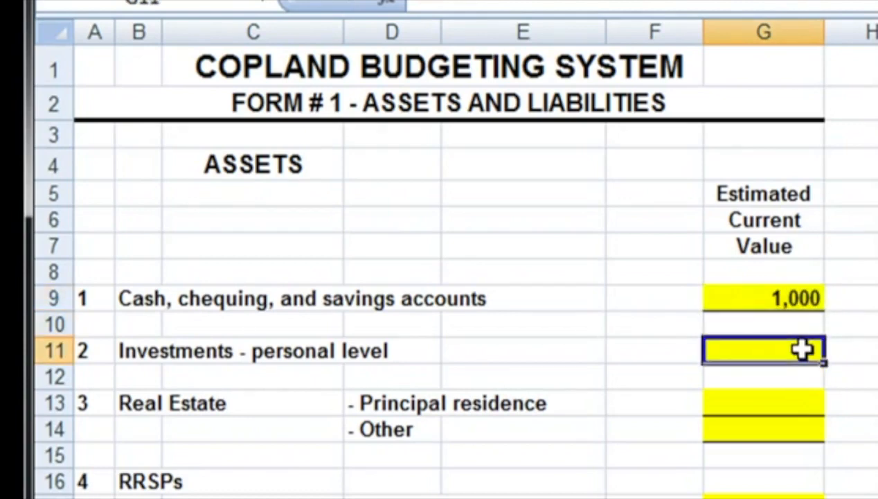
pyautogui.write('10000')
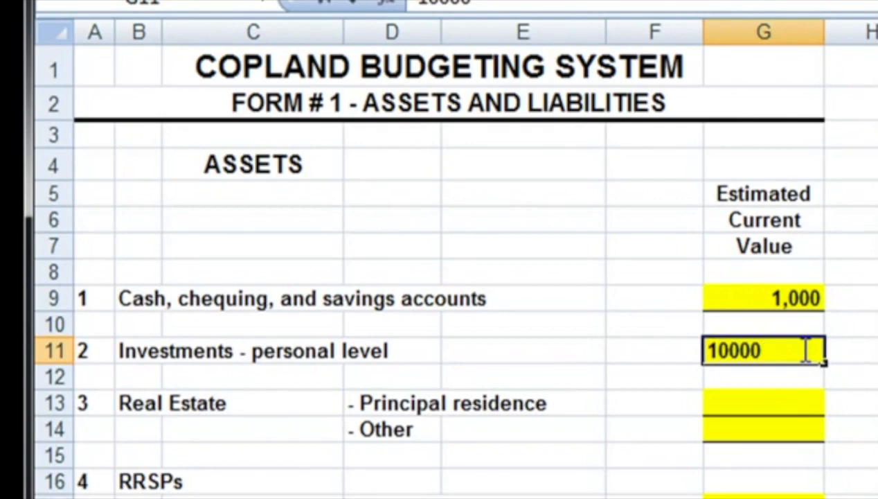
pyautogui.press('Return')
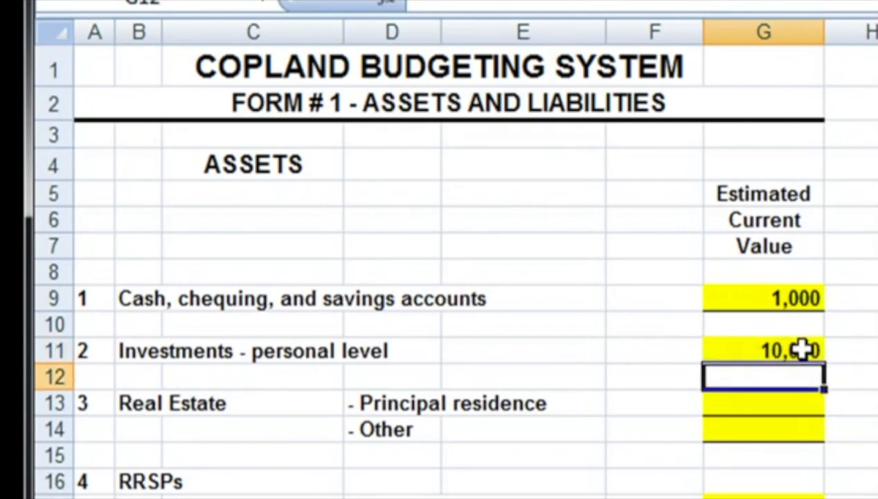
# Step: Enter 350000 as the estimated current value of the principal residence under Real Estate
pyautogui.press('Return')
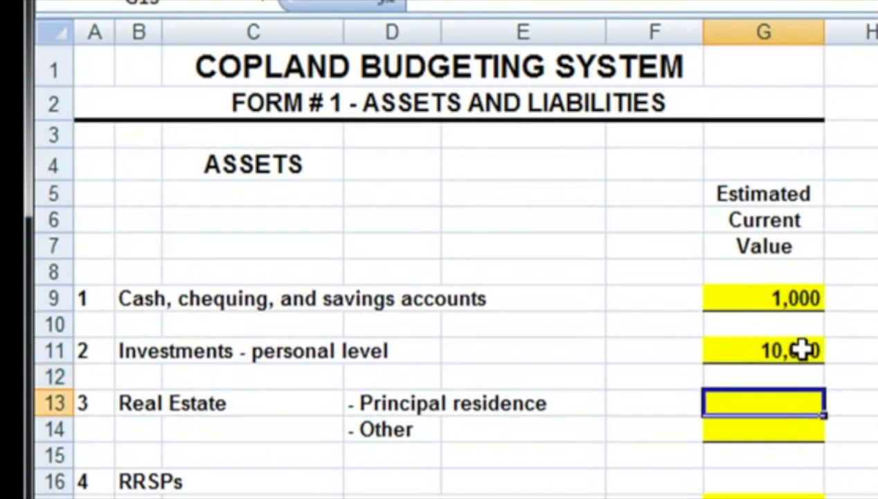
pyautogui.write('3')
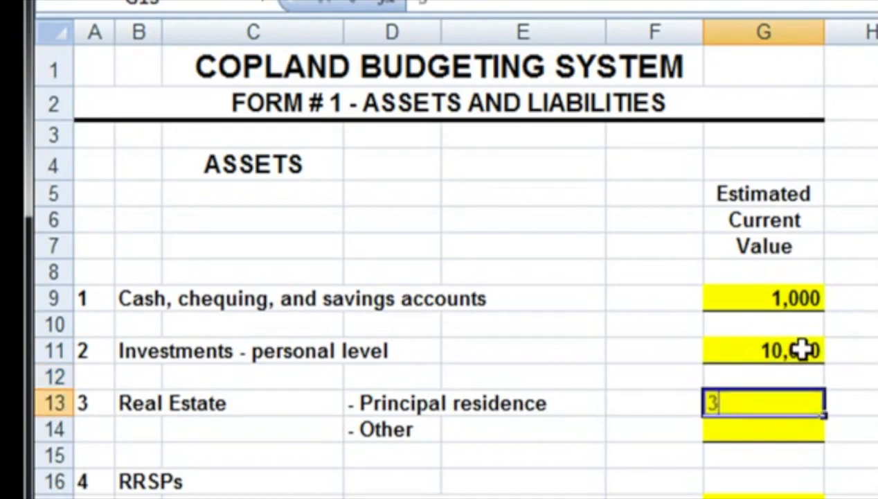
pyautogui.write('50,00000')
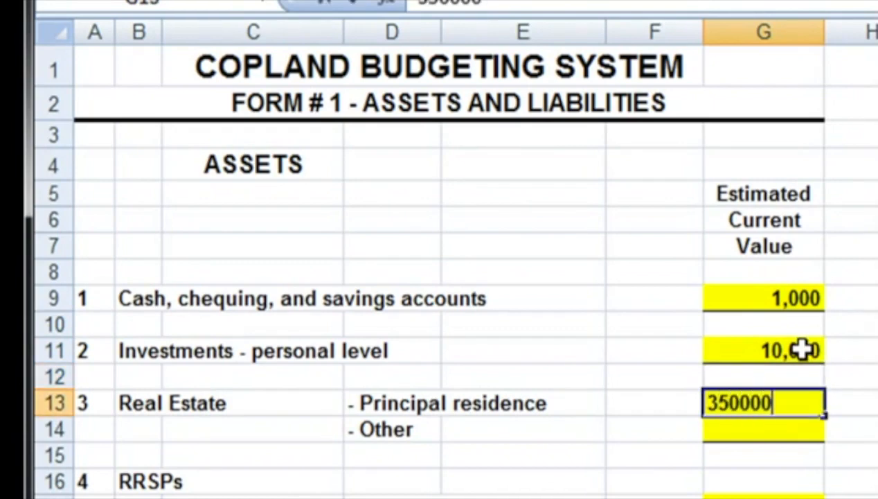
pyautogui.press('Return')
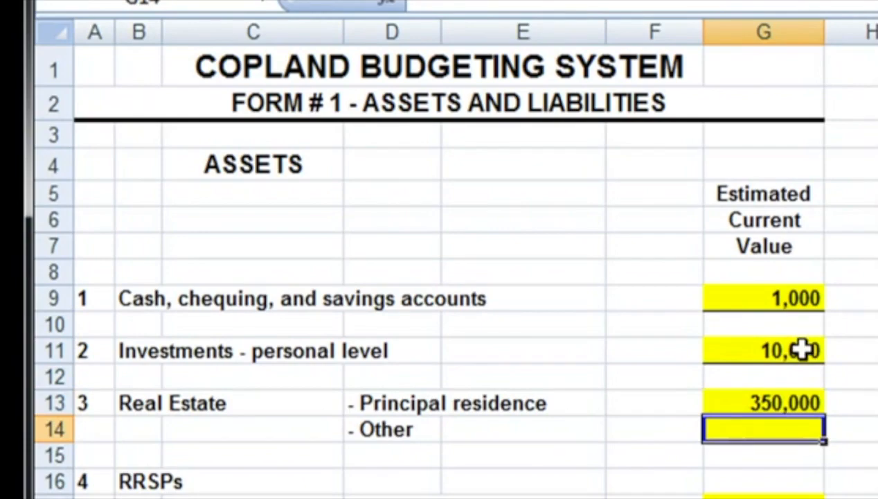
# Step: Enter the RRSP values as 40000 for the husband and 10000 for the wife
pyautogui.press('Return')
pyautogui.press('Return')
pyautogui.press('Return')
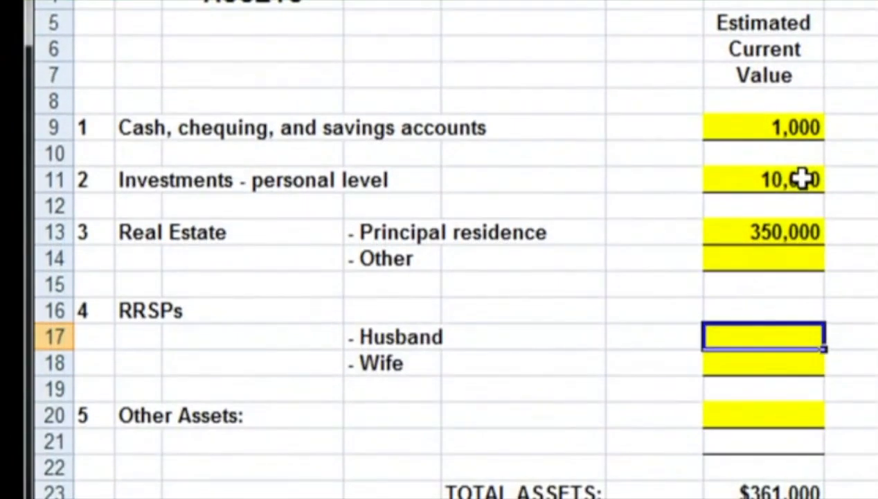
pyautogui.write('40000')
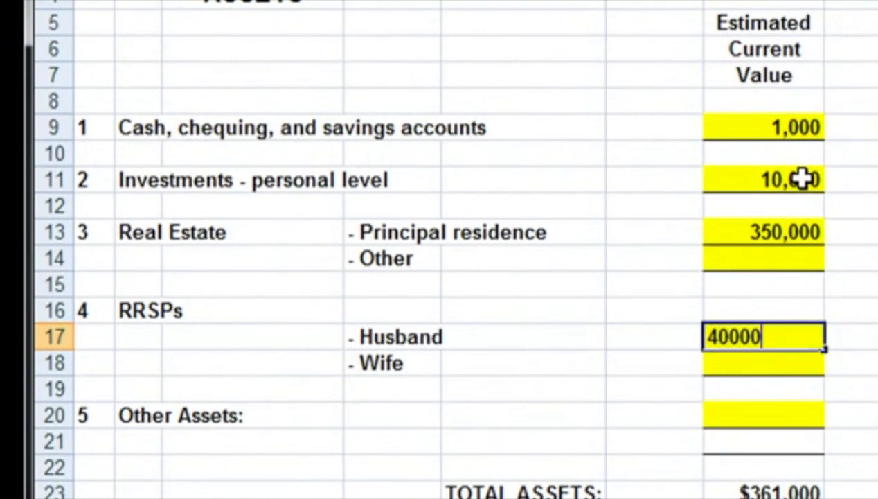
pyautogui.press('Return')
pyautogui.write('10000')
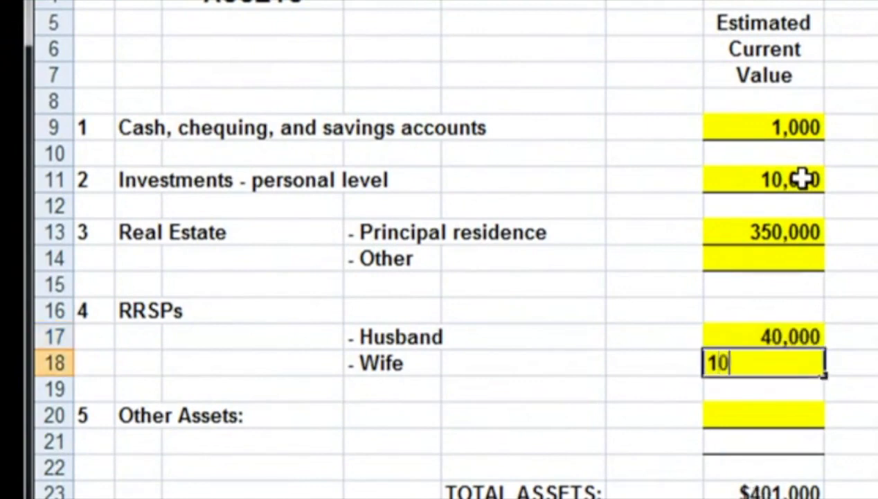
pyautogui.press('Return')
# Step: Enter 5000 as the estimated current value of Other Assets
pyautogui.press('Down')
pyautogui.press('Down')
pyautogui.press('Down')
pyautogui.press('Down')
pyautogui.press('Down')
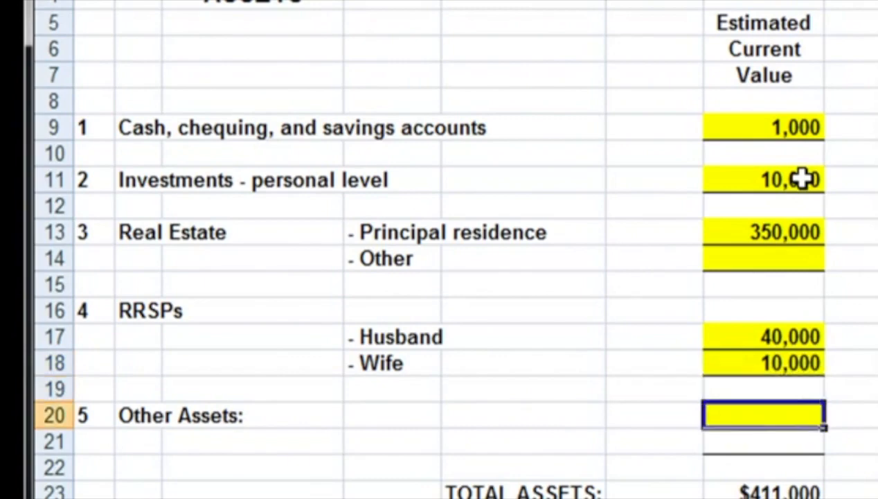
pyautogui.click(787, 415)
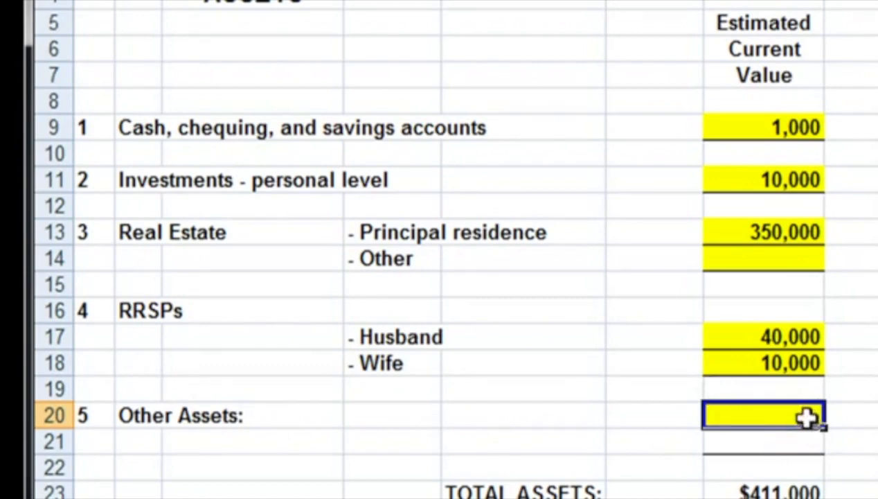
pyautogui.write('5000')
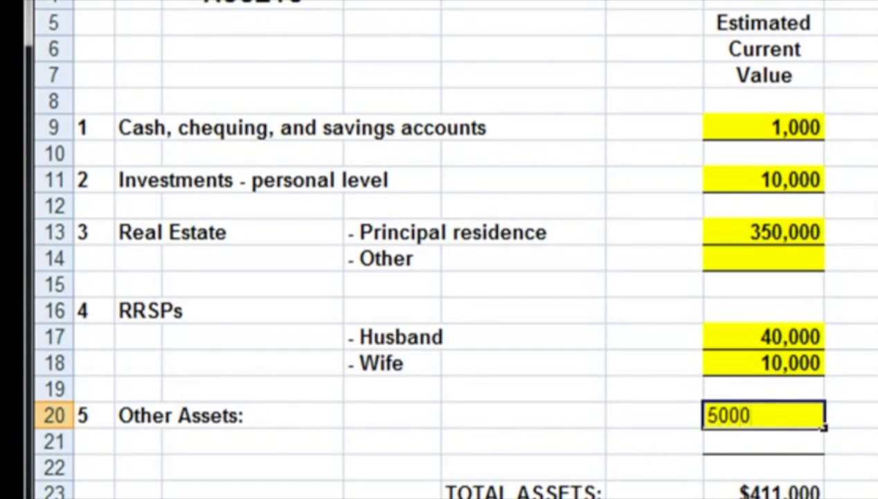
pyautogui.press('Return')
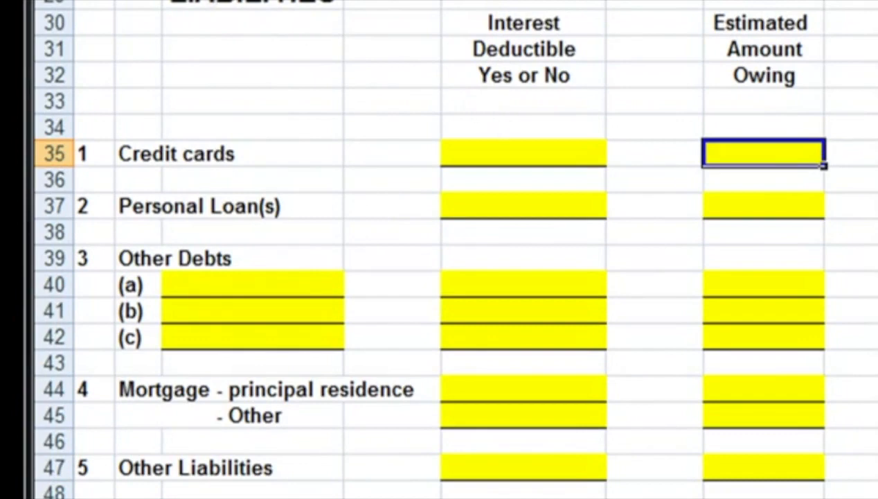
# Step: In the liabilities section, enter amounts owing of 25000 for credit cards and 30000 for personal loans
pyautogui.write('25000')
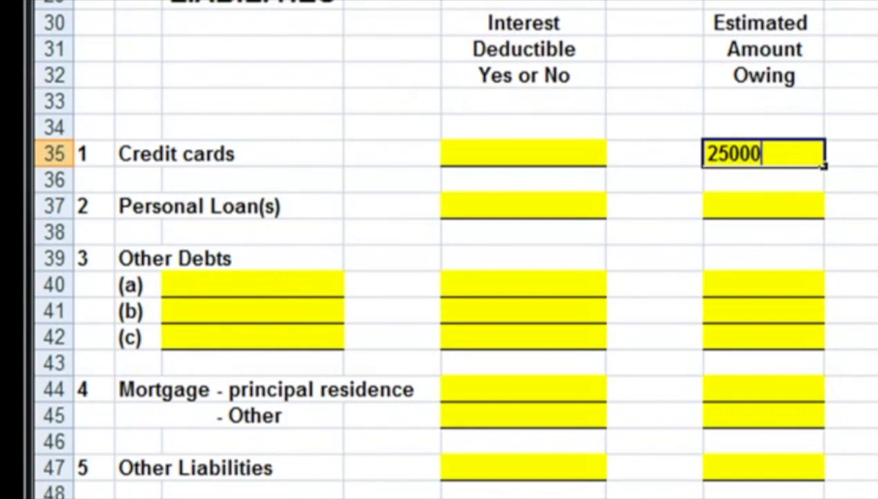
pyautogui.press('Return')
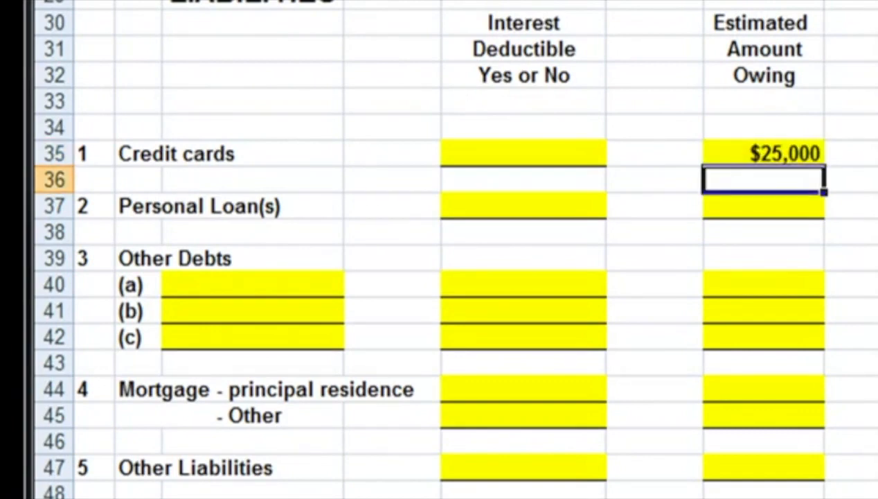
pyautogui.press('Down')
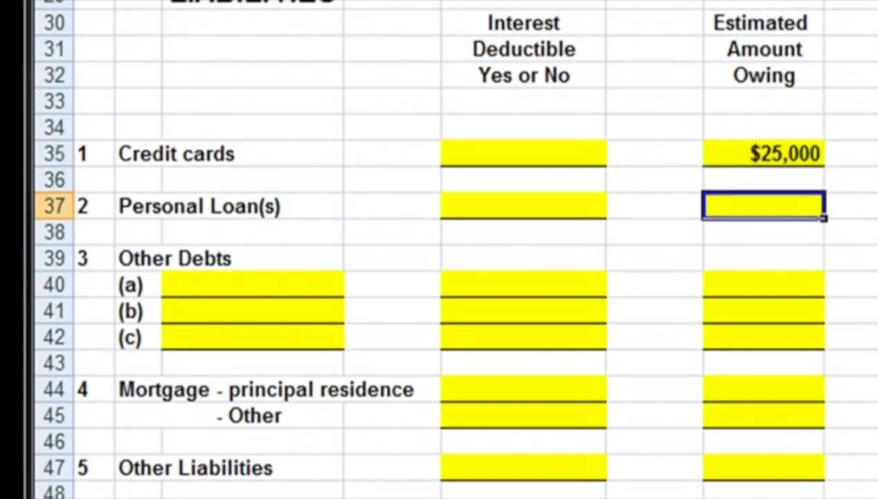
pyautogui.write('30000')
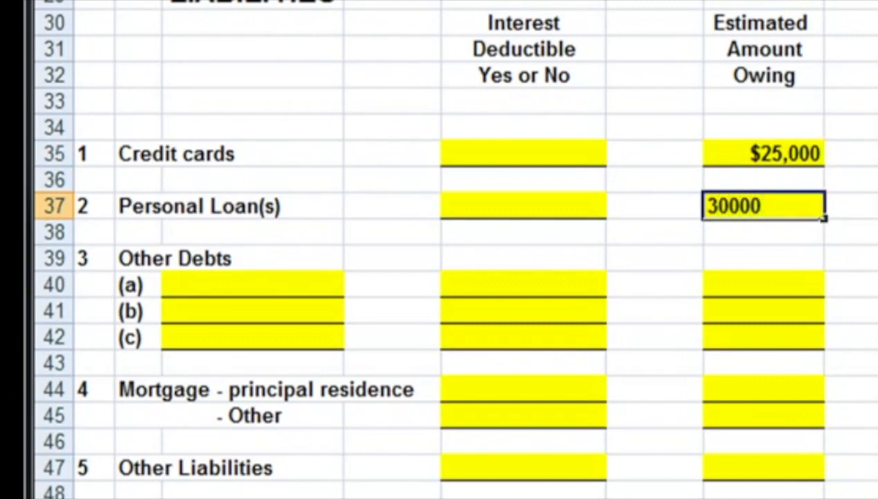
pyautogui.press('Return')
pyautogui.press('Return')
pyautogui.press('Return')
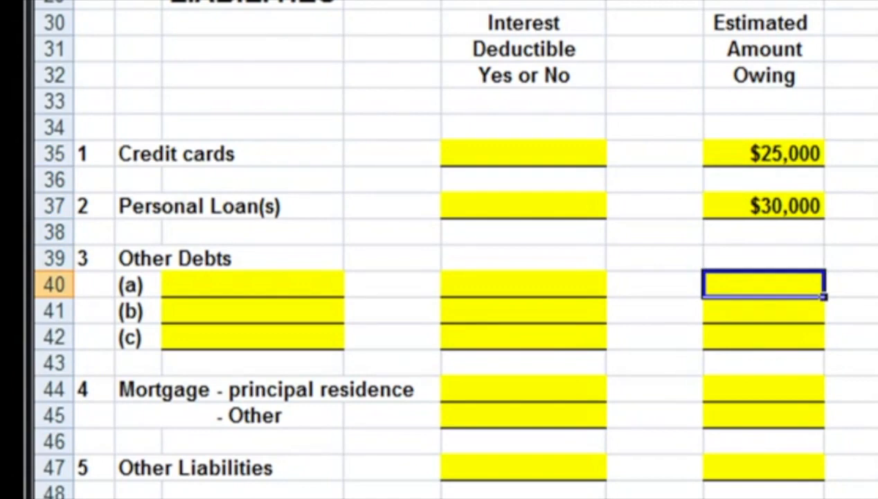
# Step: Fill in line (a) of Other Debts with an amount owing of 60000 and the description "plc"
pyautogui.write('60000')
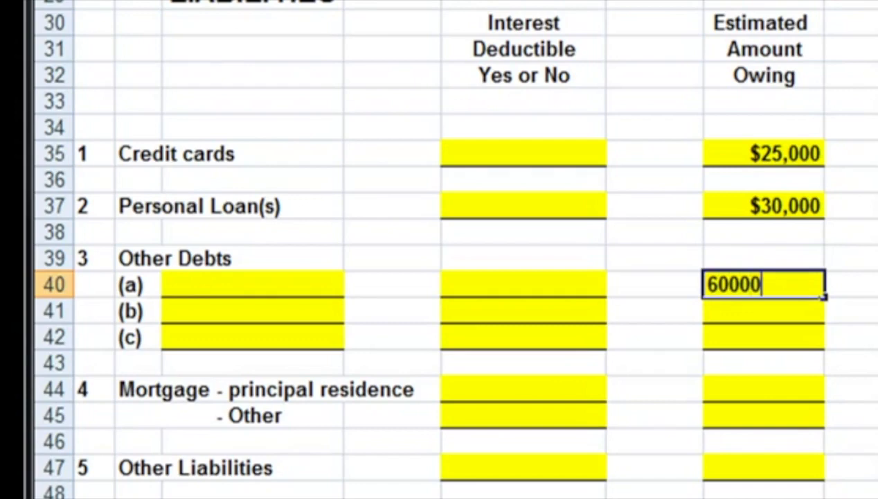
pyautogui.press('Return')
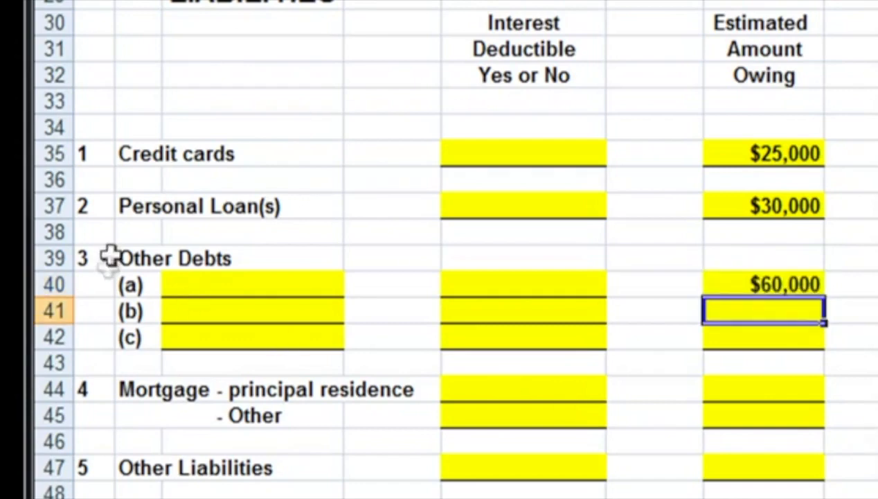
pyautogui.click(239, 288)
pyautogui.write('plc')
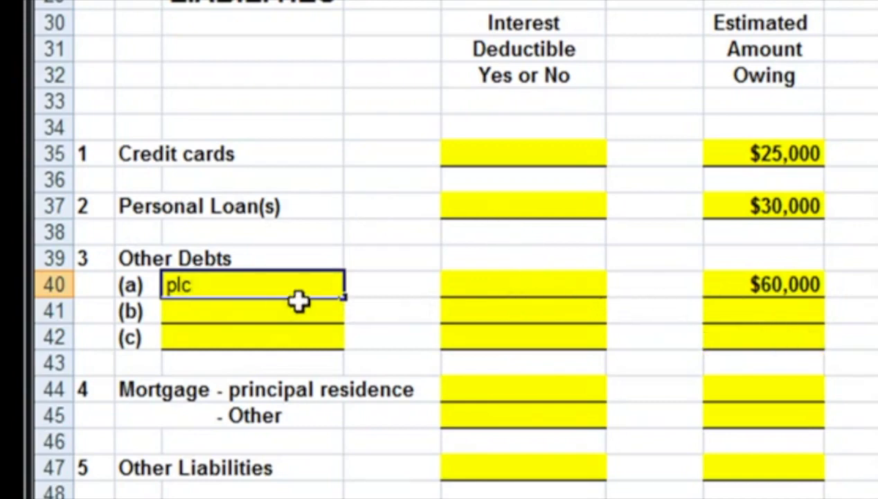
pyautogui.click(782, 285)
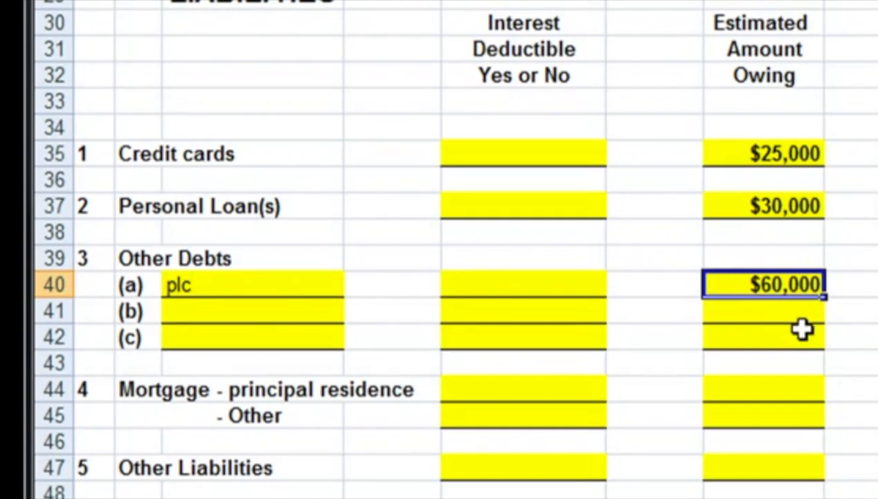
# Step: Enter 200000 as the amount owing on the principal residence mortgage
pyautogui.click(790, 393)
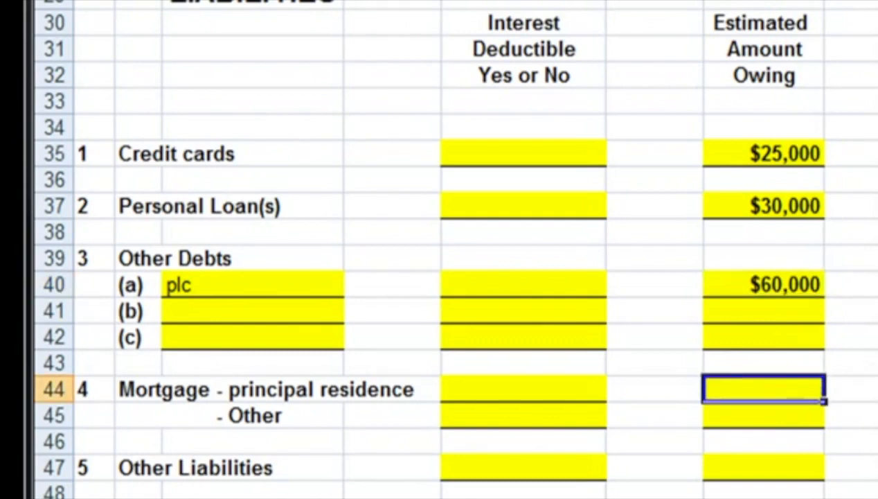
pyautogui.write('200,000')
pyautogui.press('Return')
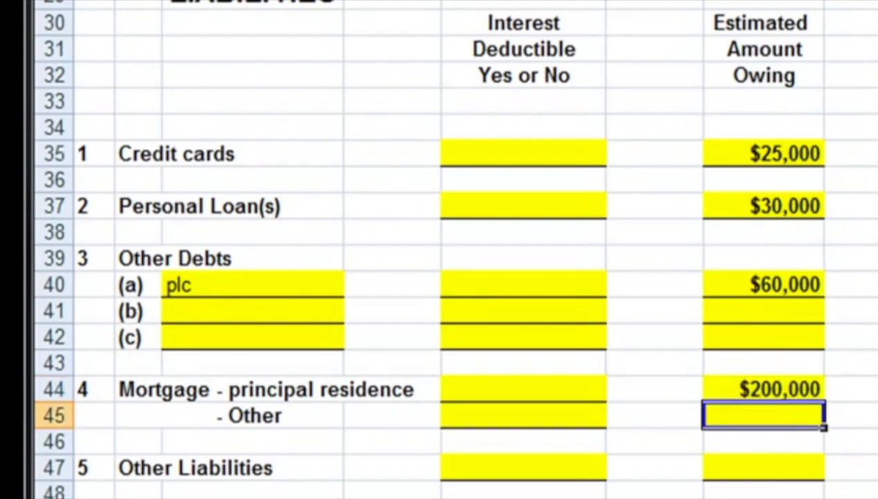
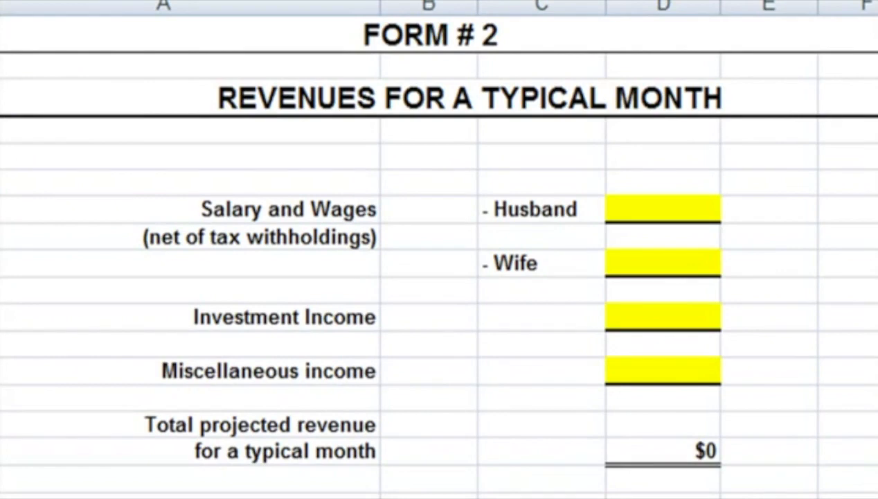
# Step: On Form 2, enter monthly net salary and wages of 4000 for the husband and 1000 for the wife
pyautogui.click(671, 208)
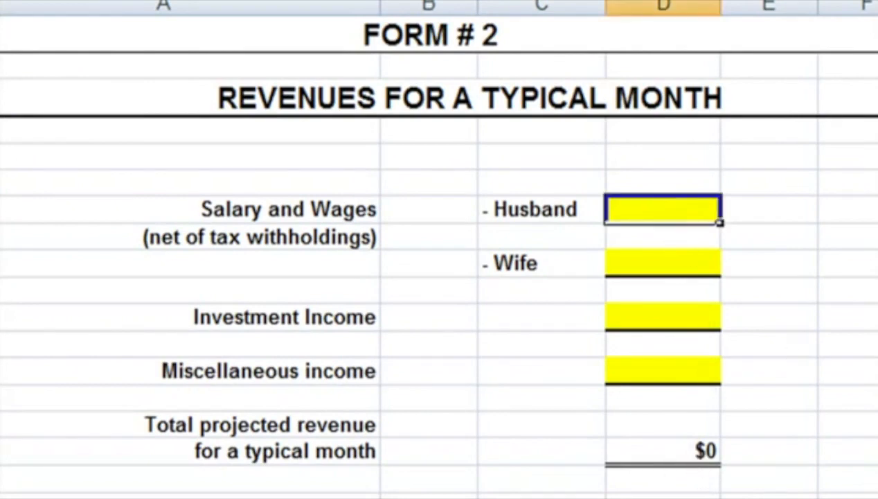
pyautogui.write('4000')
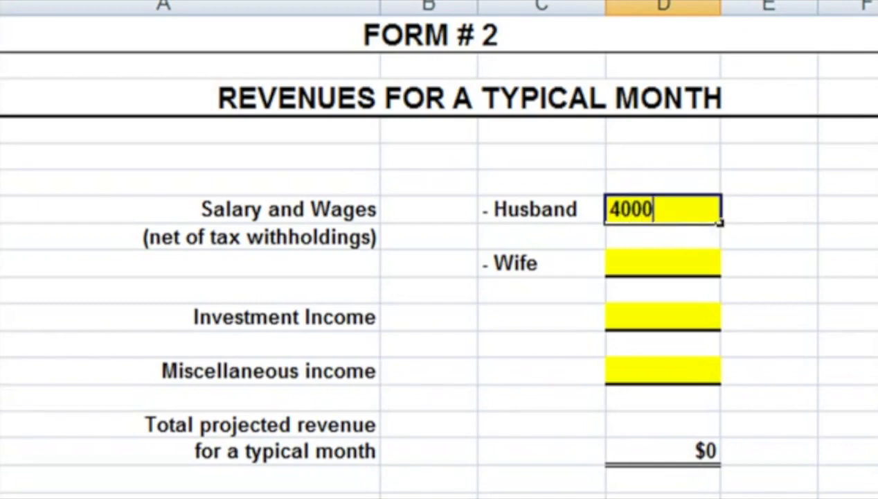
pyautogui.press('Return')
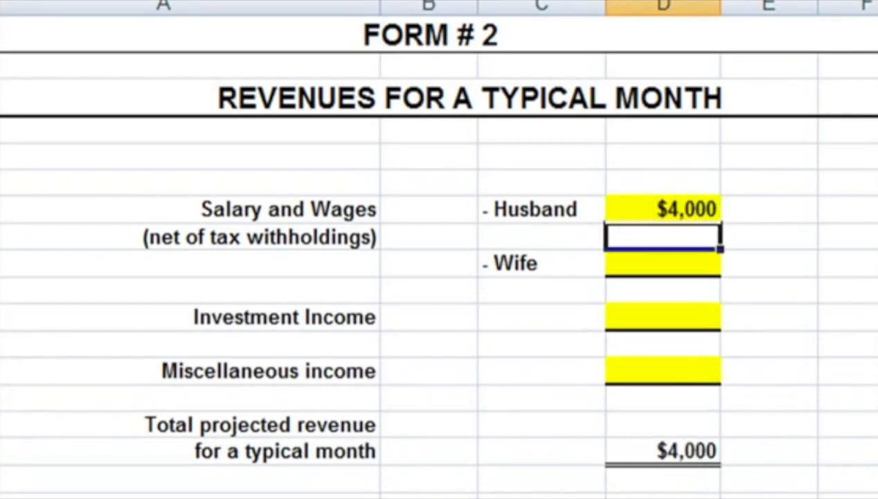
pyautogui.press('Return')
pyautogui.write('1000')
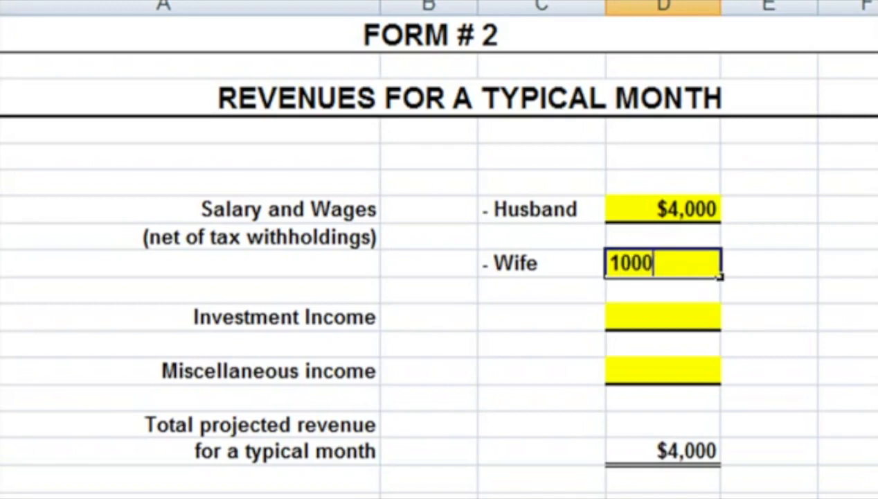
pyautogui.press('Return')
# Step: Enter 100 as the monthly investment income and 200 as the miscellaneous income
pyautogui.press('Return')
pyautogui.write('1')
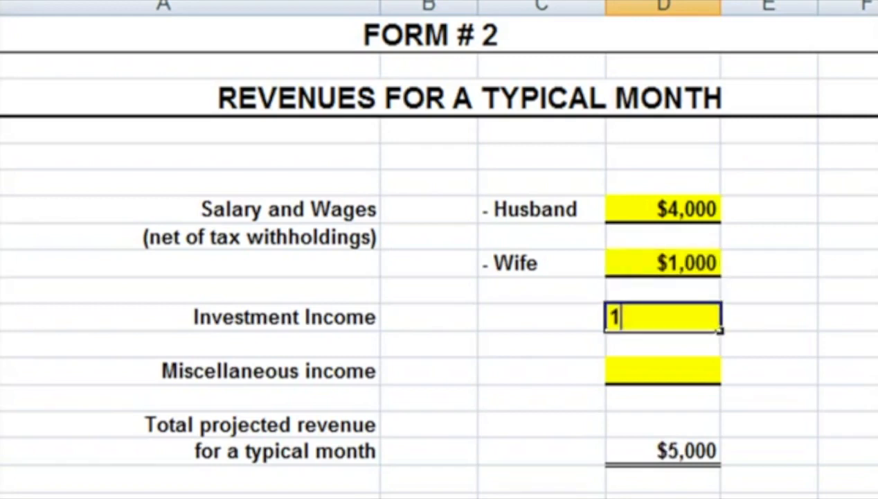
pyautogui.write('00')
pyautogui.press('Return')
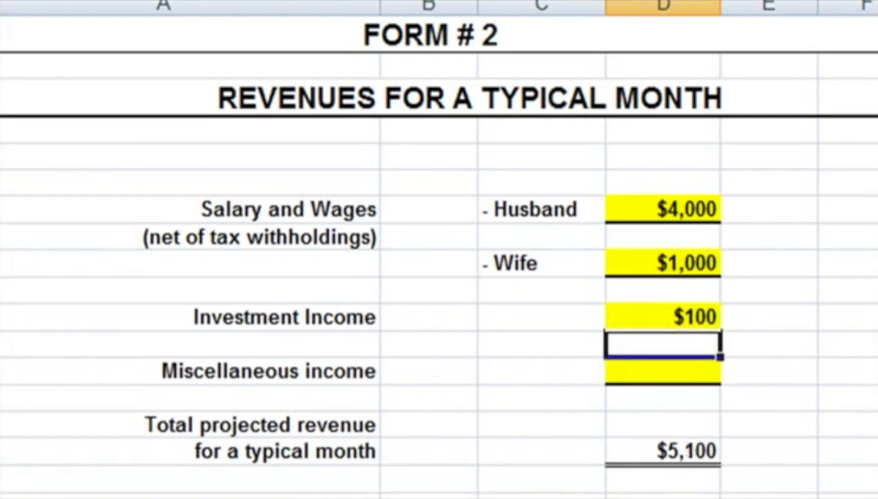
pyautogui.press('Return')
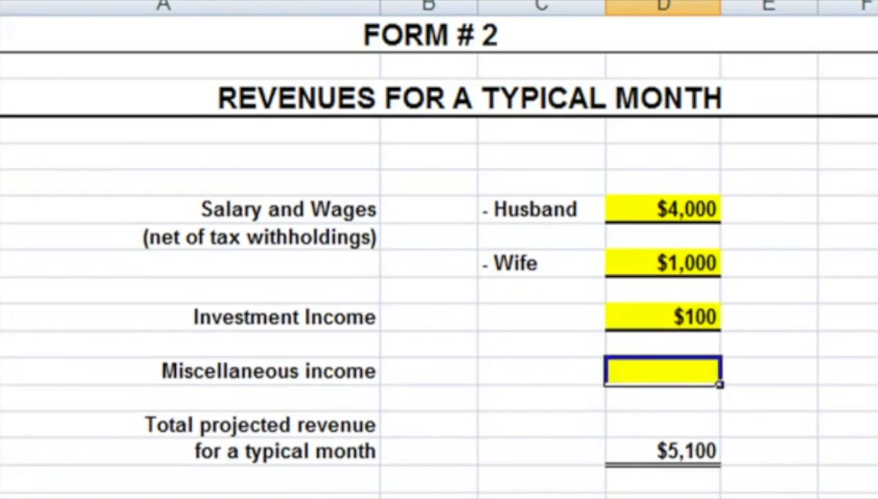
pyautogui.write('200')
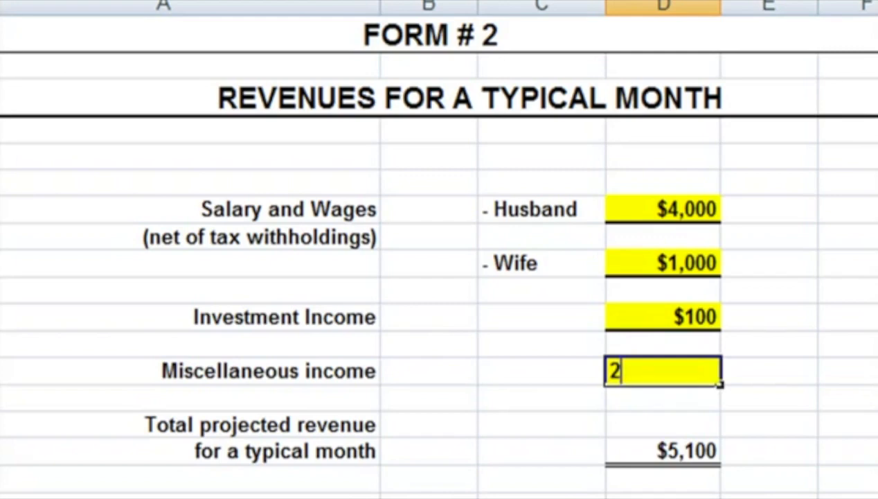
pyautogui.press('Return')
pyautogui.press('Return')
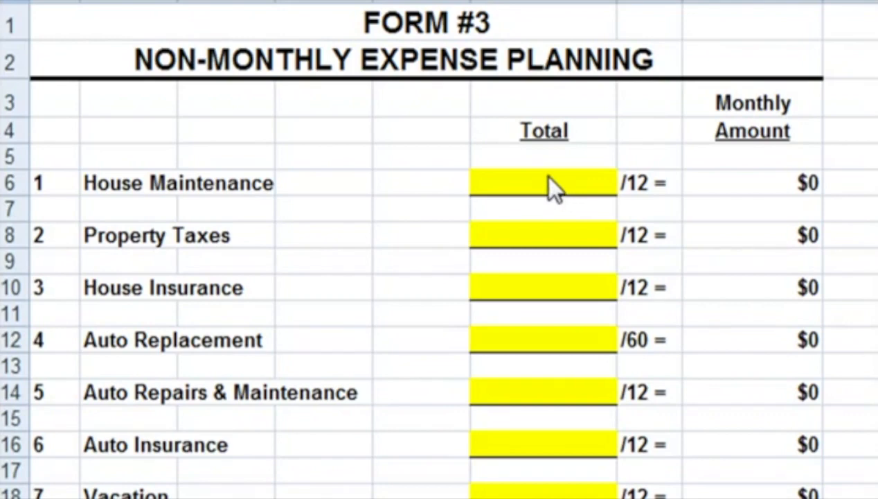
# Step: On Form 3, enter 1200 as the House Maintenance total and check its monthly amount
pyautogui.click(548, 179)
pyautogui.click(557, 241)
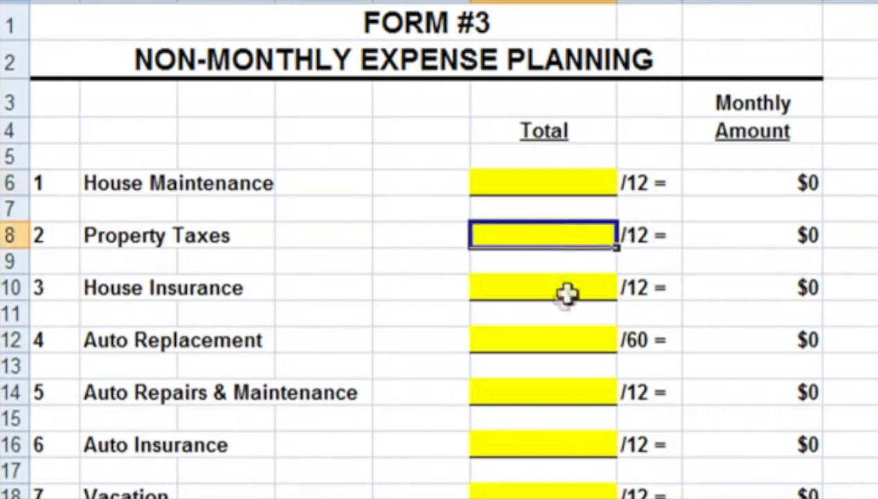
pyautogui.click(565, 293)
pyautogui.click(548, 182)
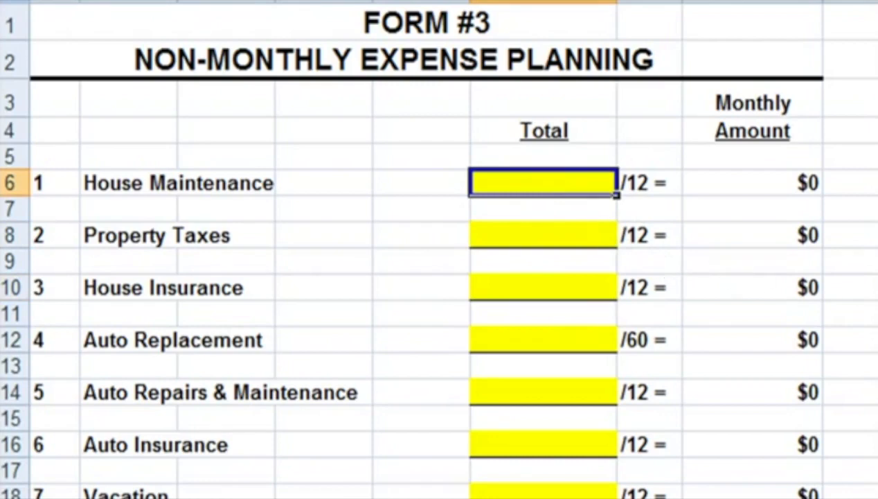
pyautogui.write('1200')
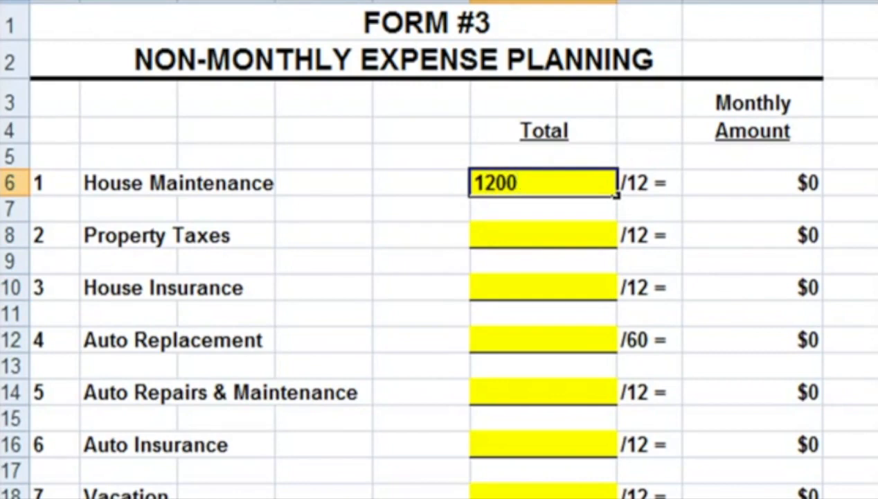
pyautogui.press('Return')
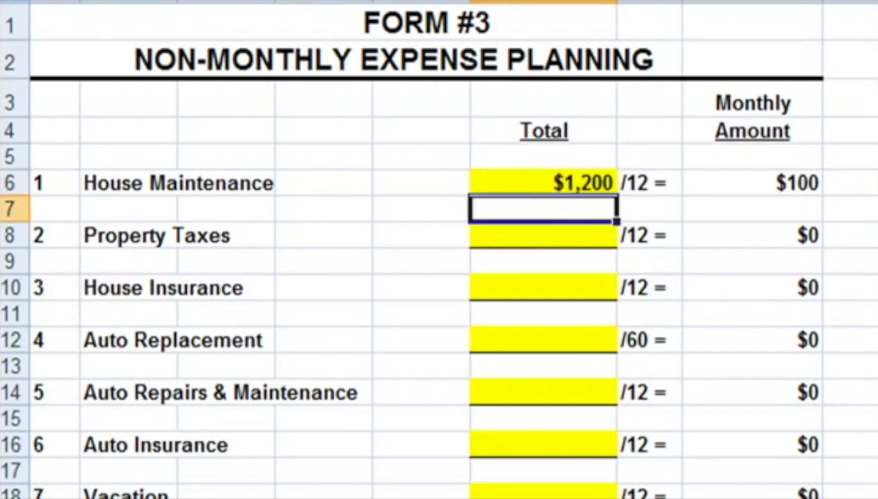
pyautogui.click(778, 182)
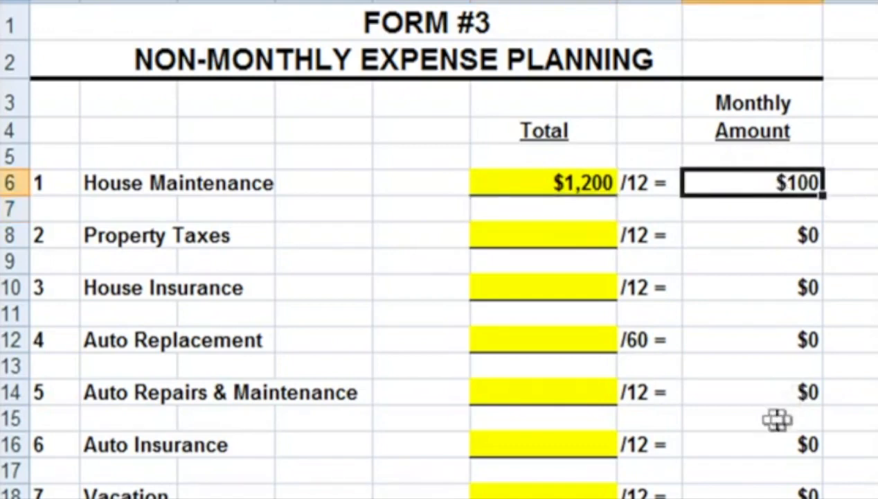
# Step: Enter non-monthly expense totals of 3300 for Property Taxes and 600 for House Insurance
pyautogui.click(554, 239)
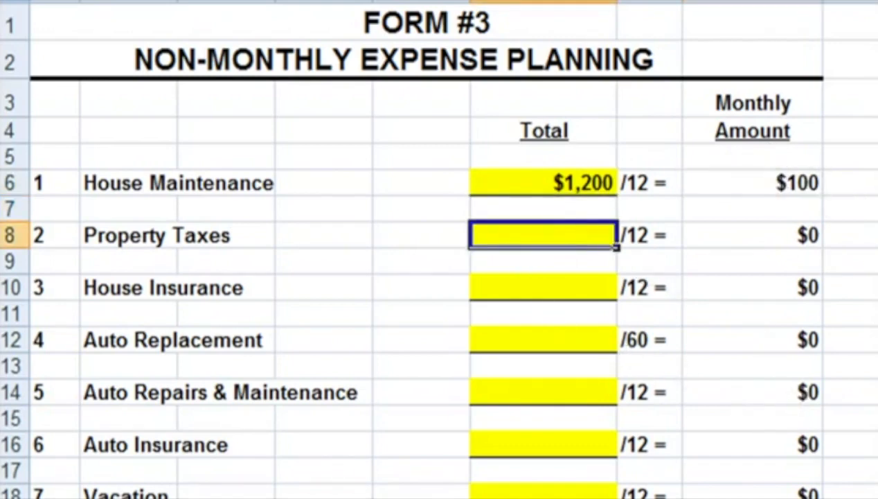
pyautogui.write('3300')
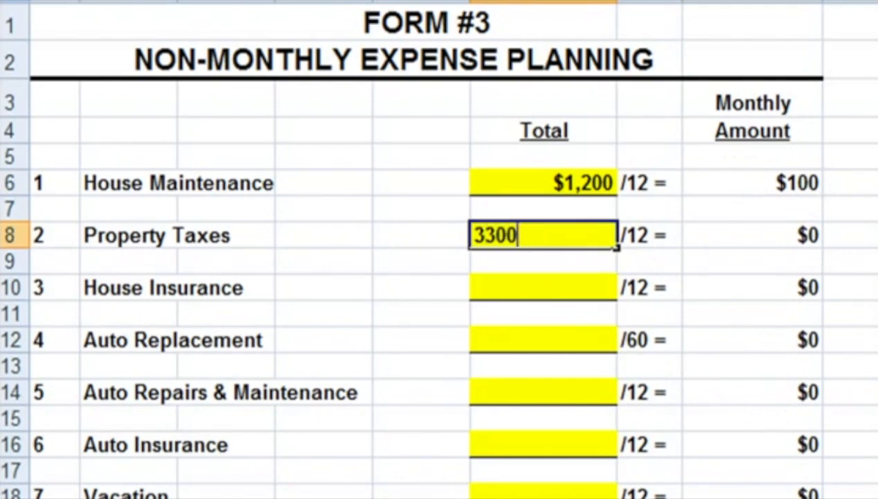
pyautogui.press('Return')
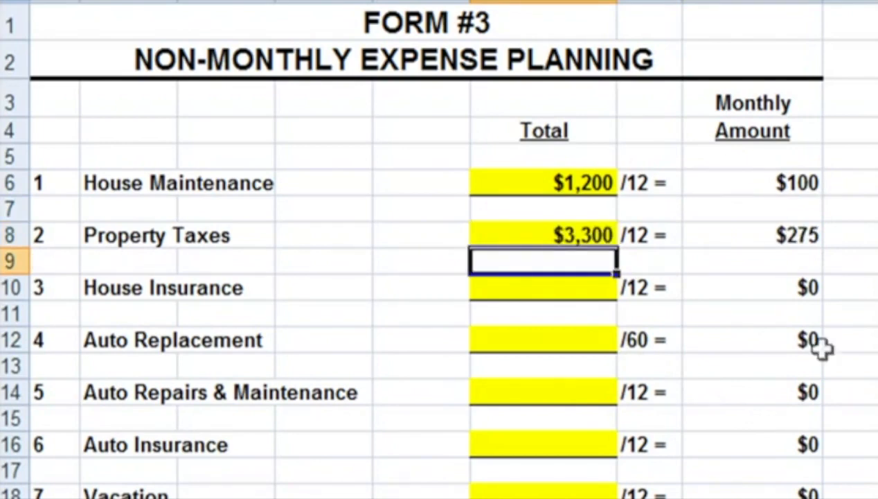
pyautogui.click(781, 238)
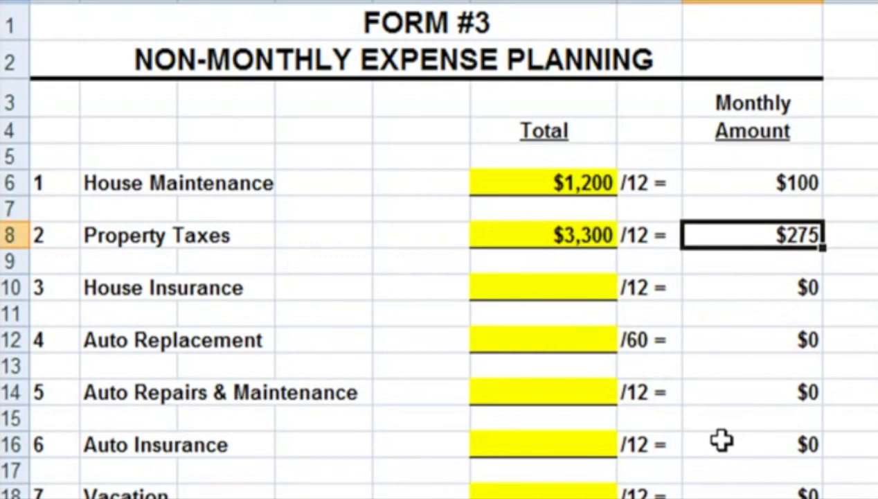
pyautogui.click(562, 234)
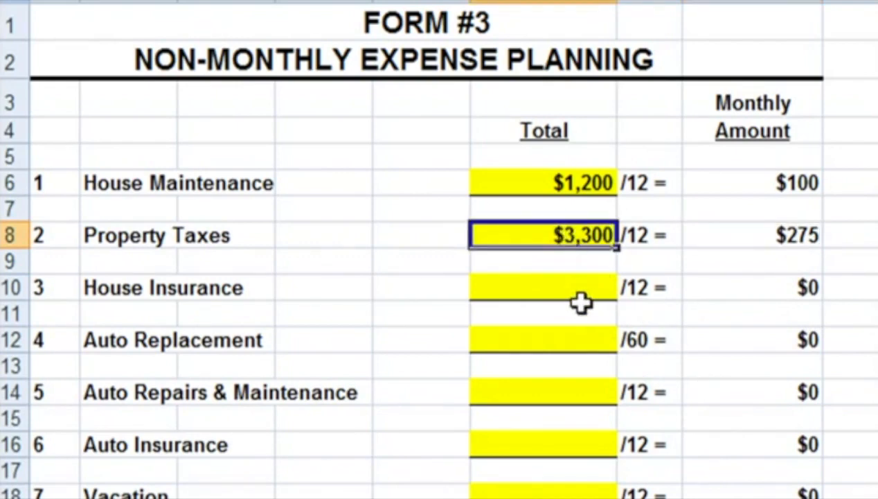
pyautogui.click(572, 296)
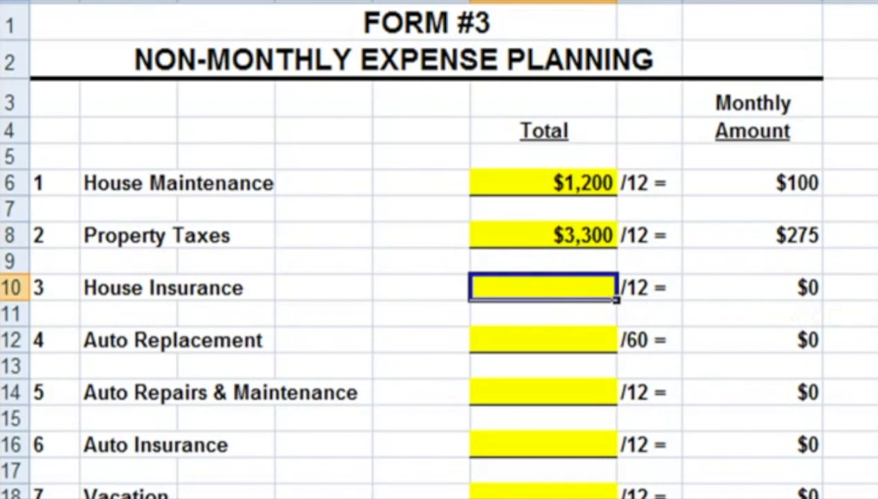
pyautogui.write('600')
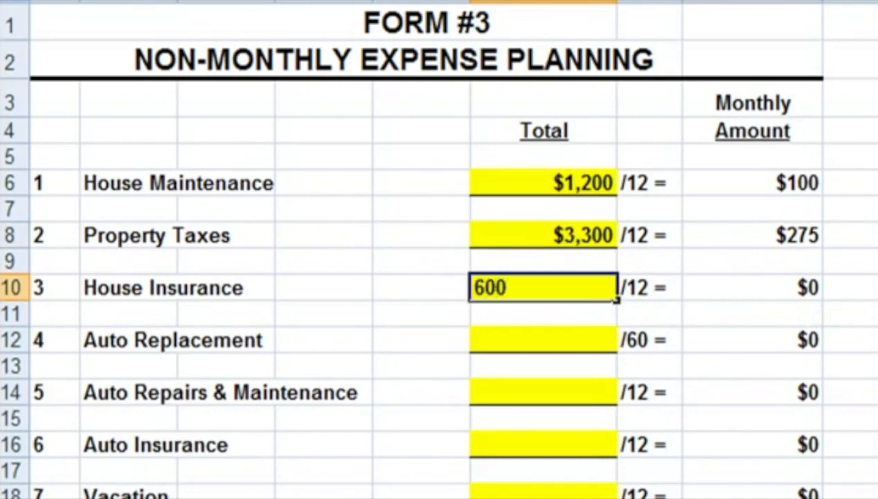
pyautogui.press('Return')
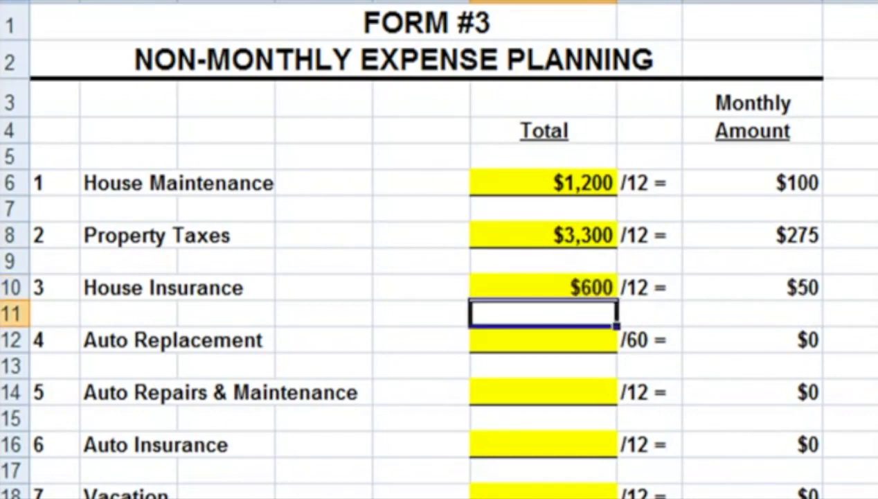
# Step: Leave Auto Replacement blank and enter 2400 as the Auto Repairs & Maintenance total
pyautogui.press('Return')
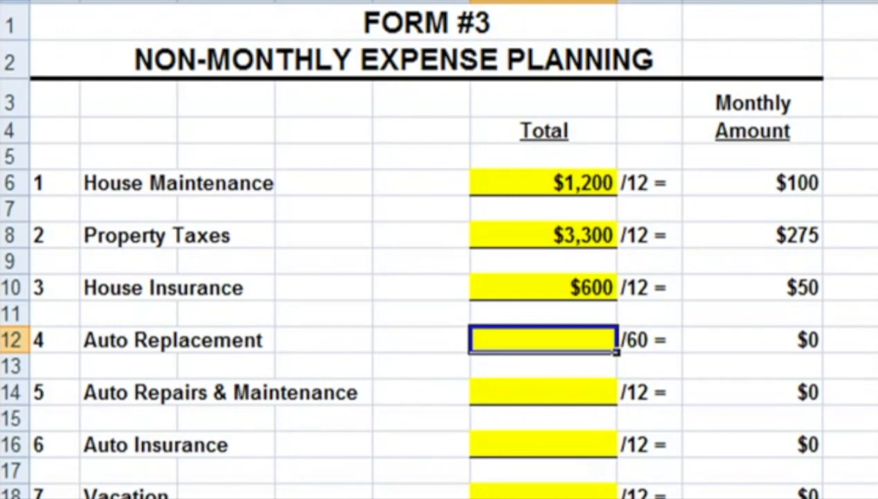
pyautogui.press('Down')
pyautogui.press('Down')
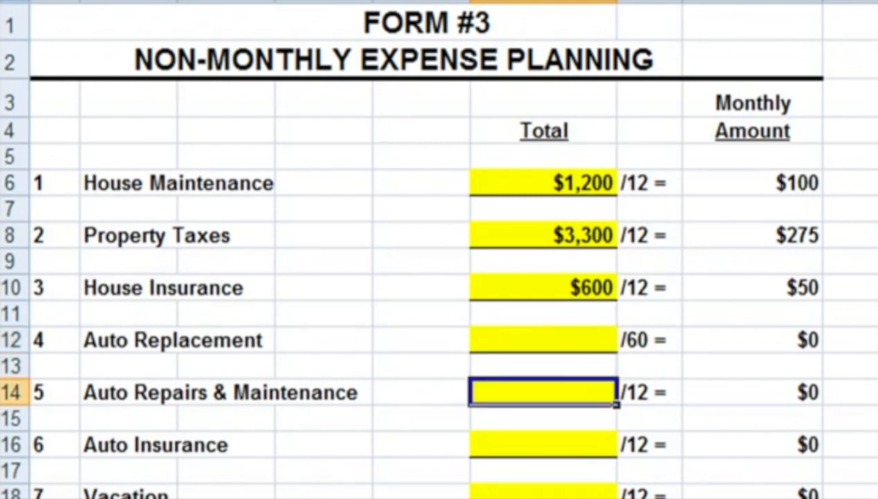
pyautogui.write('2400')
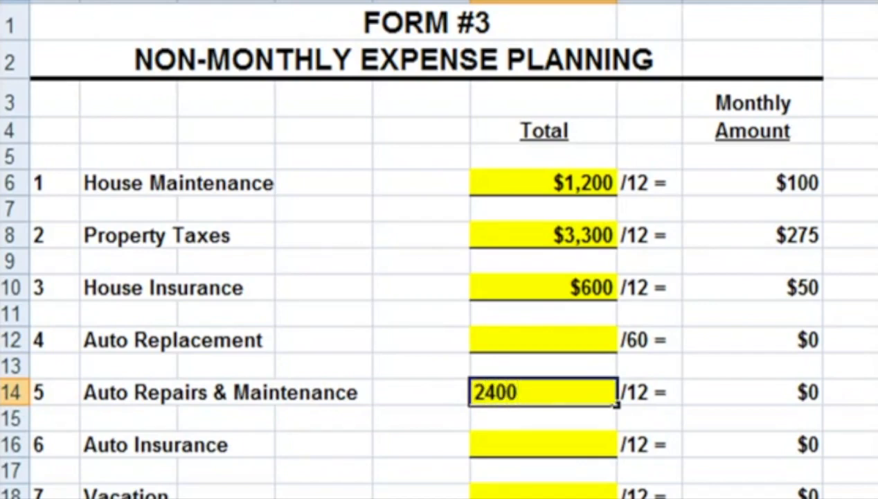
pyautogui.press('Return')
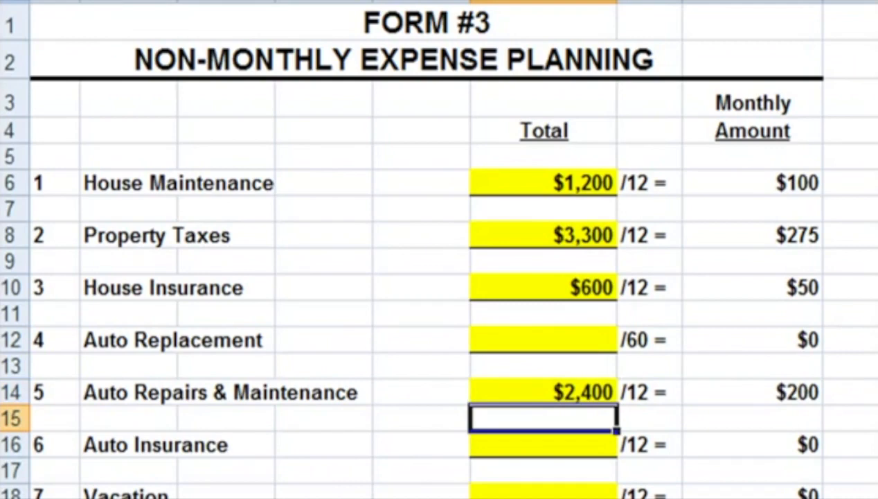
pyautogui.click(804, 392)
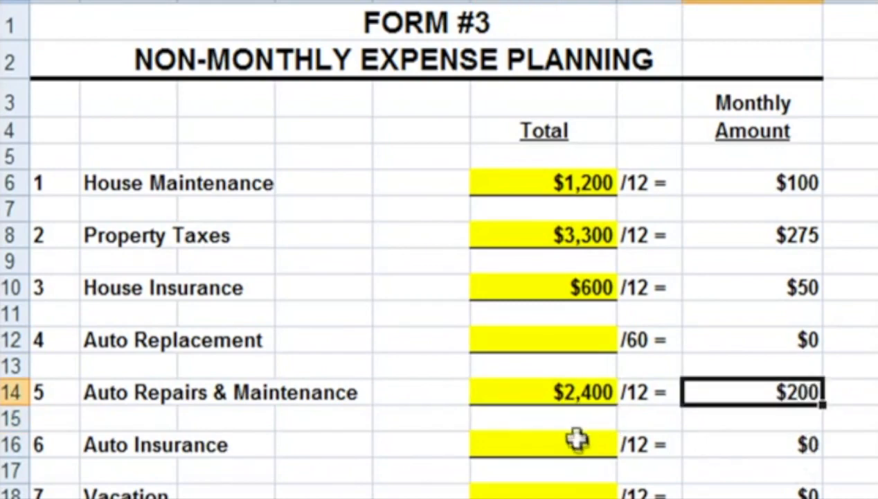
pyautogui.click(570, 391)
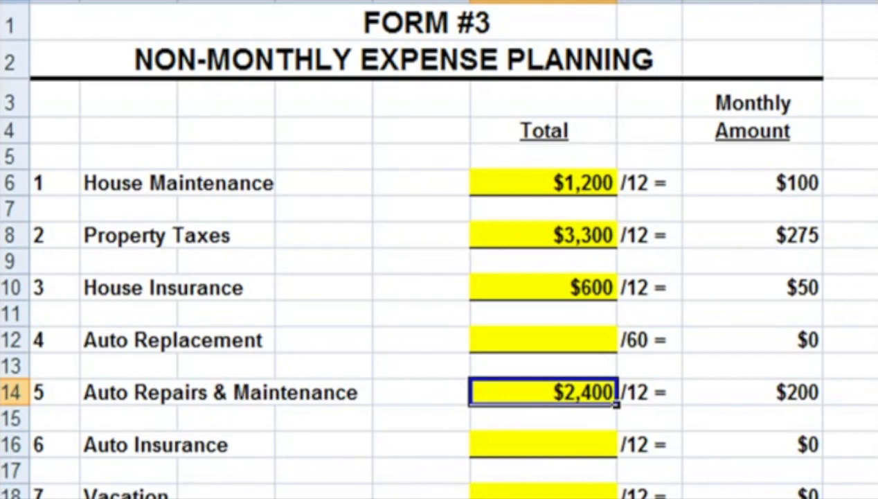
# Step: Enter 2000 as the Auto Insurance total and check its monthly amount
pyautogui.click(558, 448)
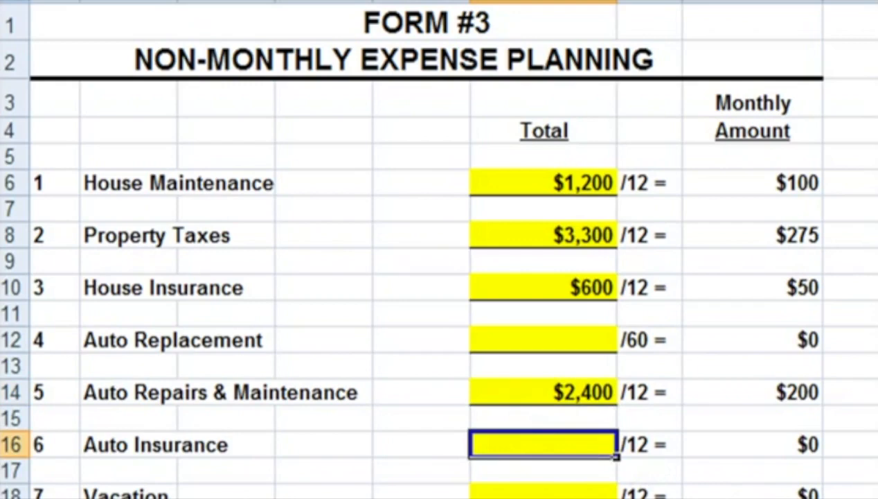
pyautogui.write('2000')
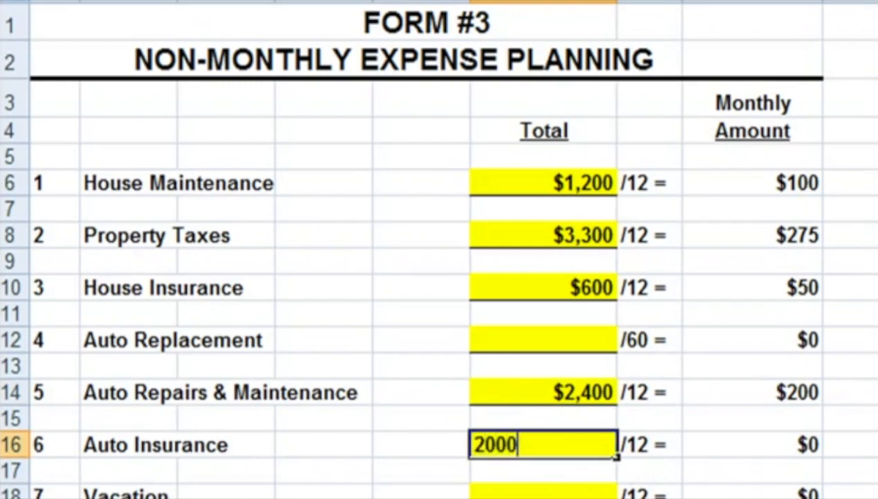
pyautogui.press('Return')
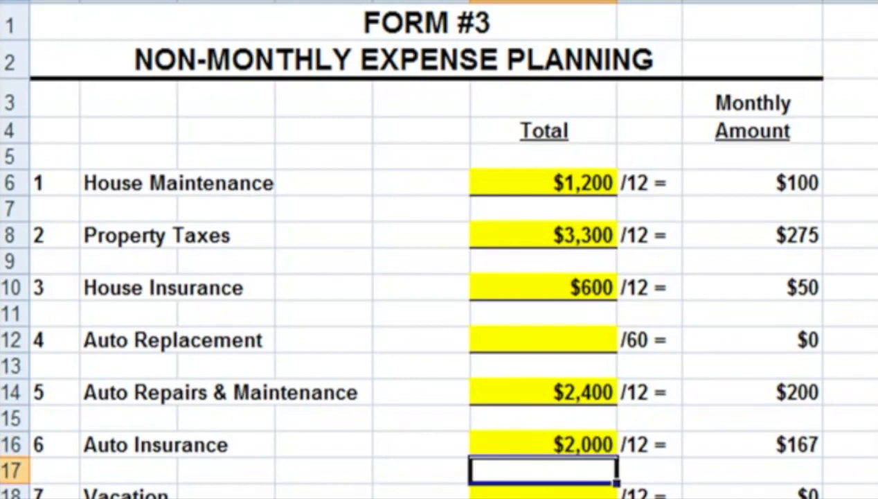
pyautogui.click(743, 445)
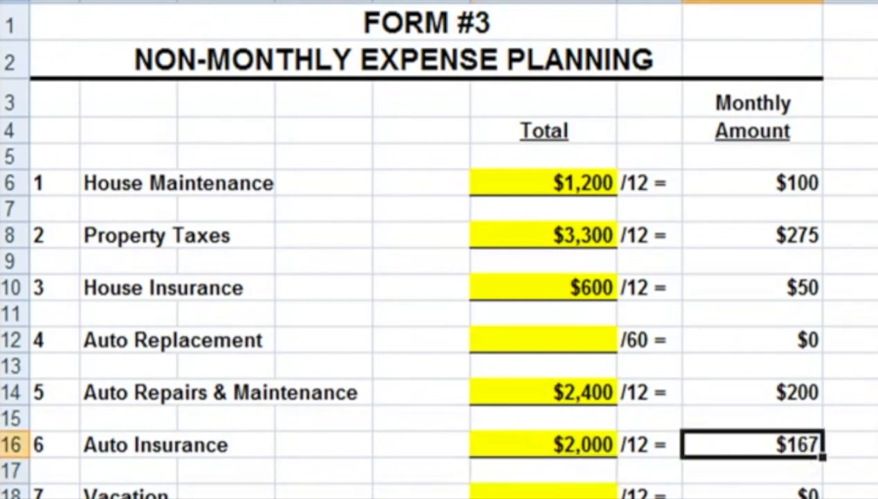
# Step: Enter 1800 as the Vacation total among the non-monthly expenses
pyautogui.scroll(-1, 529, 426)
pyautogui.click(529, 419)
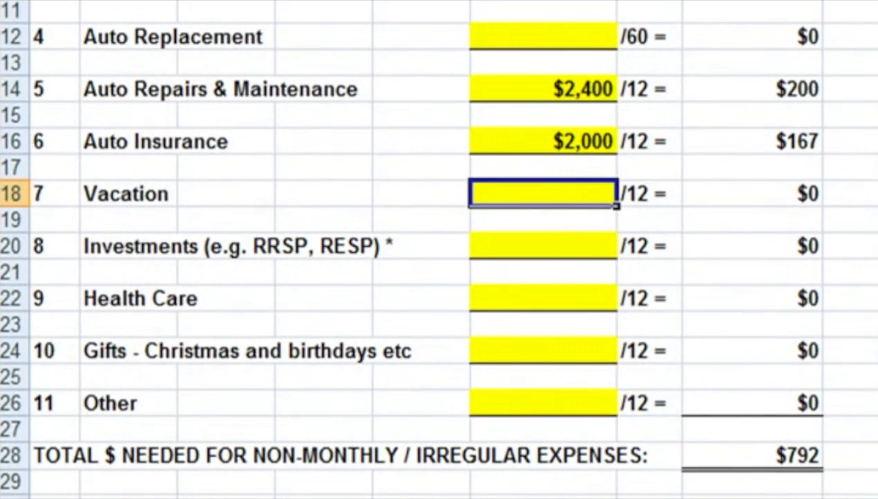
pyautogui.write('1800')
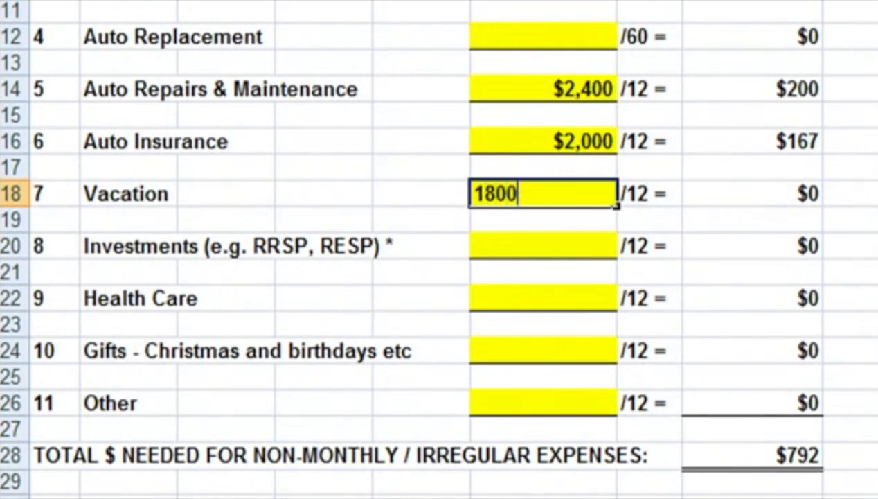
pyautogui.press('Return')
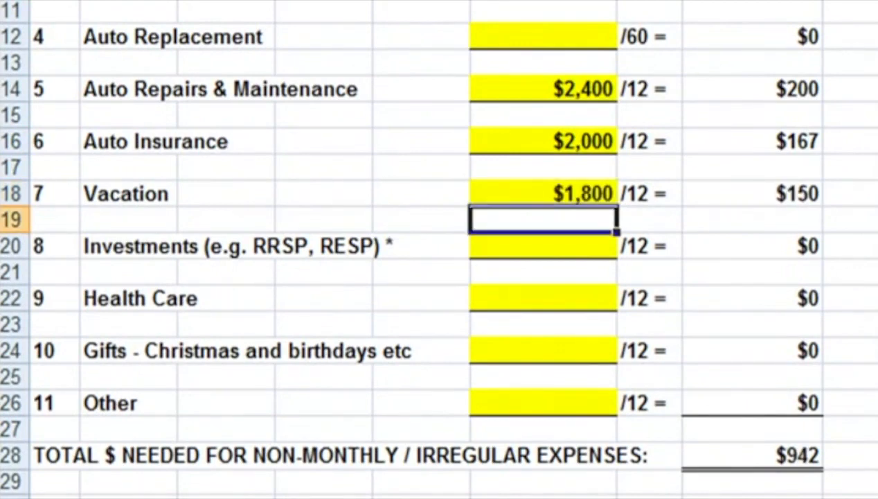
# Step: Leave the Investments total blank and enter 1500 as the Health Care total among the non-monthly expenses
pyautogui.press('Down')
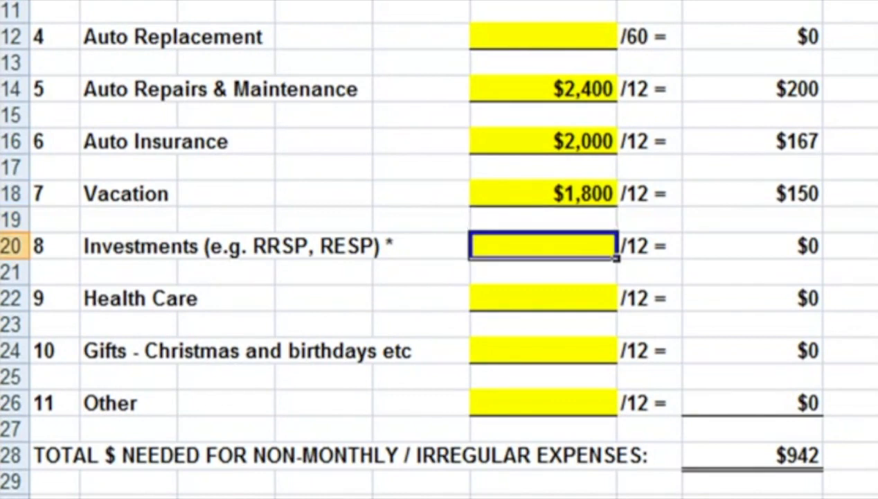
pyautogui.click(731, 192)
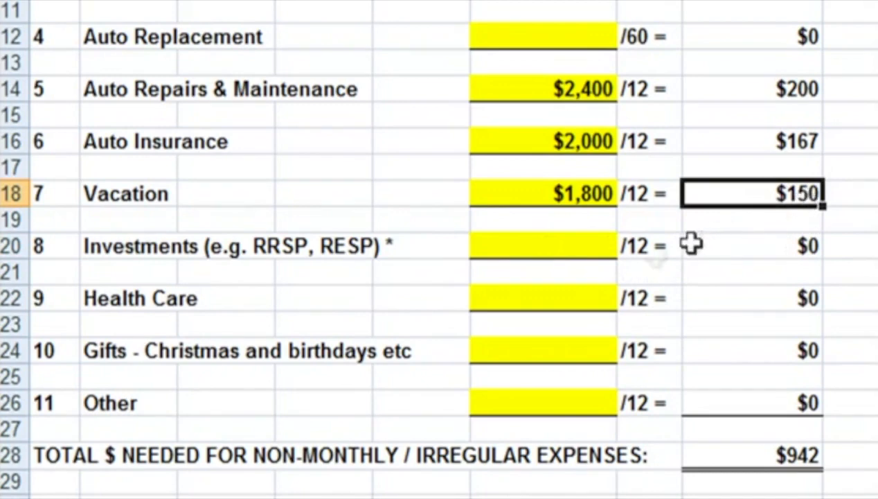
pyautogui.click(564, 252)
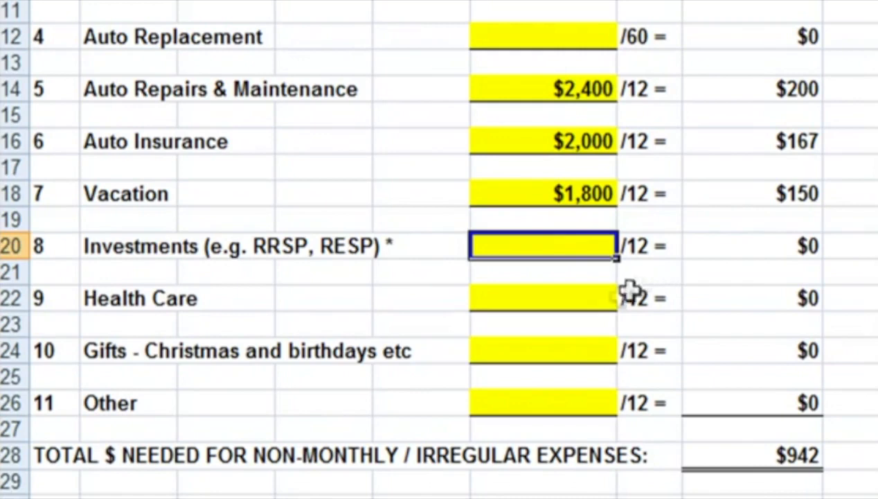
pyautogui.click(562, 298)
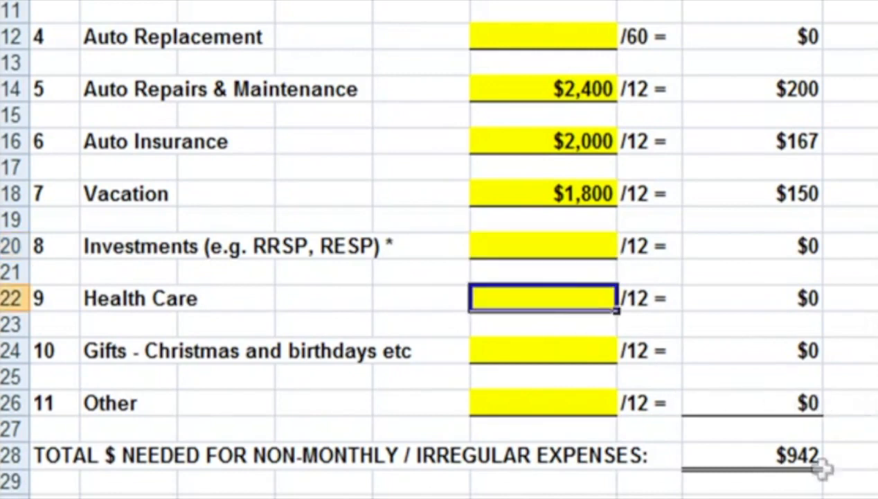
pyautogui.write('1500')
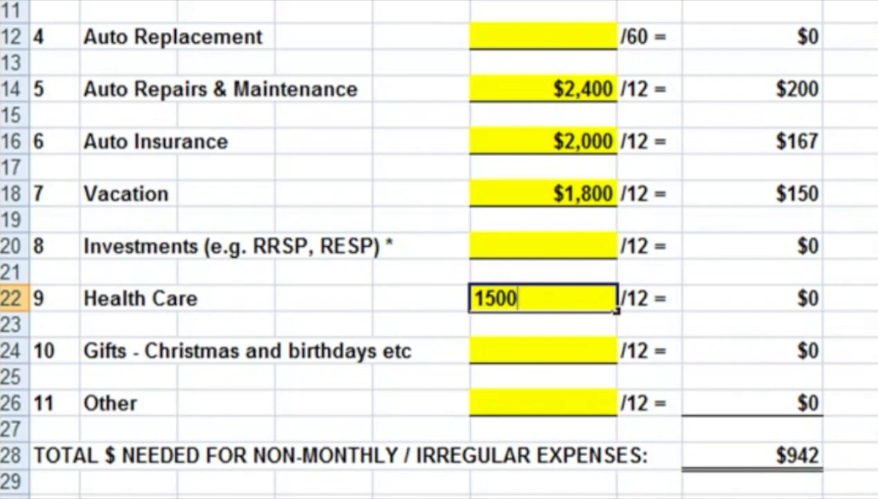
pyautogui.press('Return')
pyautogui.press('Return')
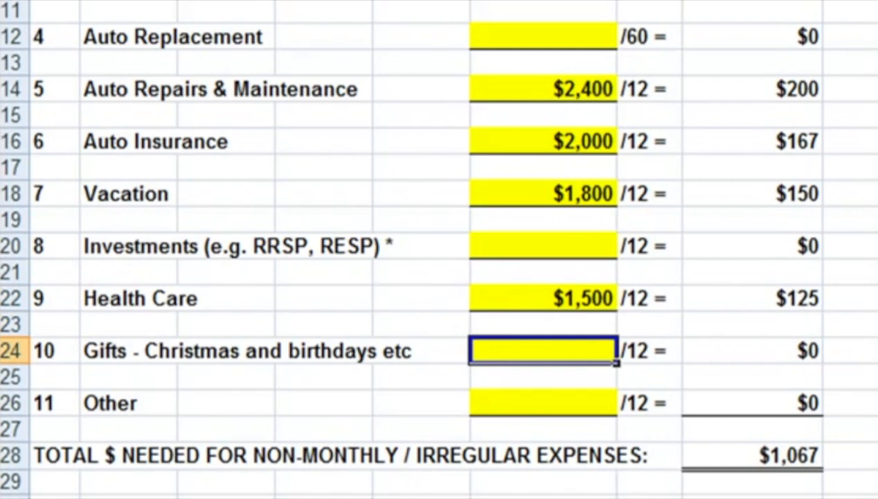
# Step: Enter non-monthly expense totals of 900 for Gifts and 3600 for Other
pyautogui.write('900')
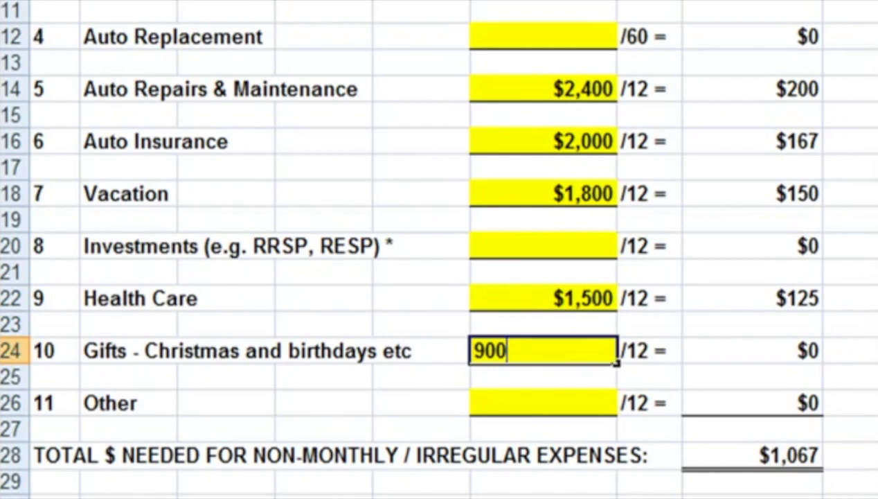
pyautogui.press('Return')
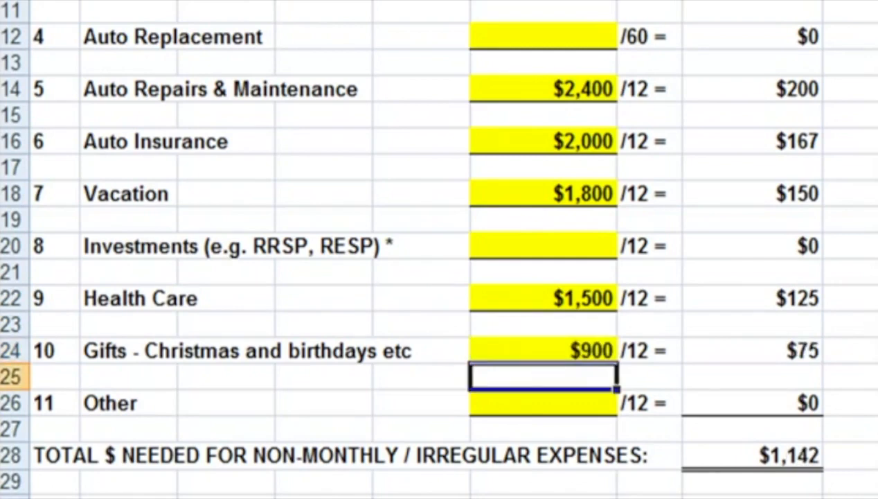
pyautogui.press('Down')
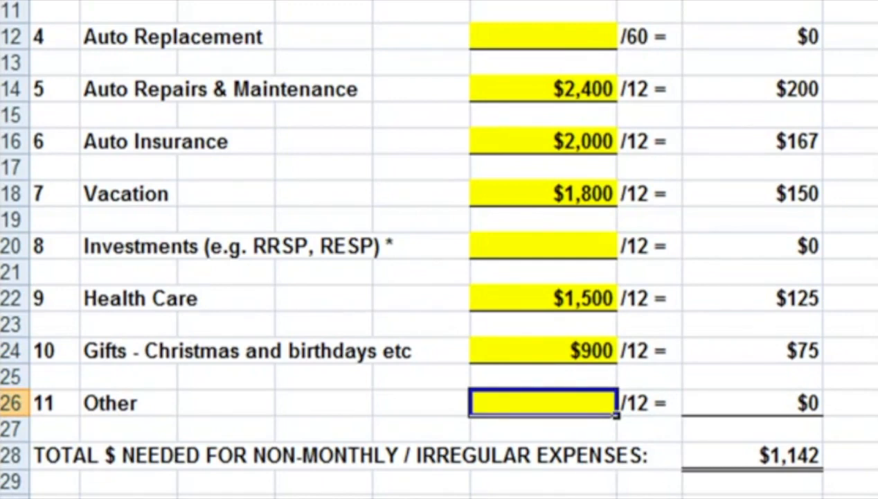
pyautogui.write('3600')
pyautogui.press('Return')
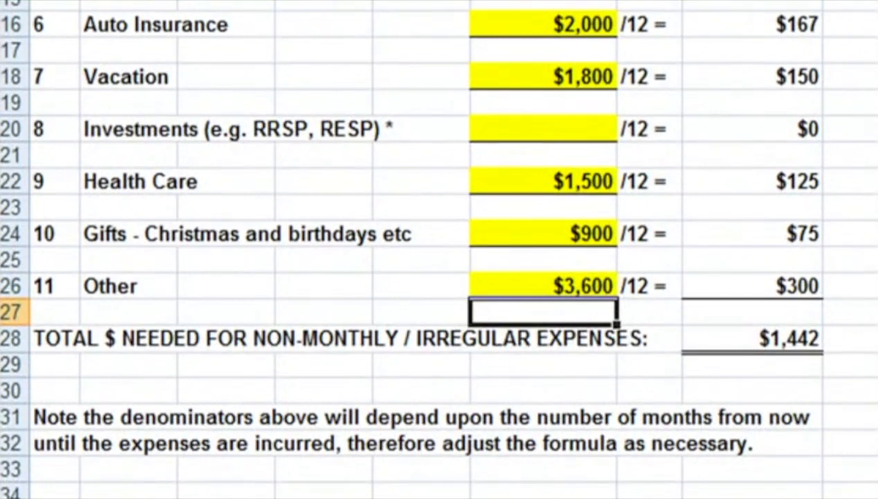
# Step: Review the total needed for non-monthly expenses and compare the Form 3 amounts with the savings account allocations on Form 4
pyautogui.click(802, 340)
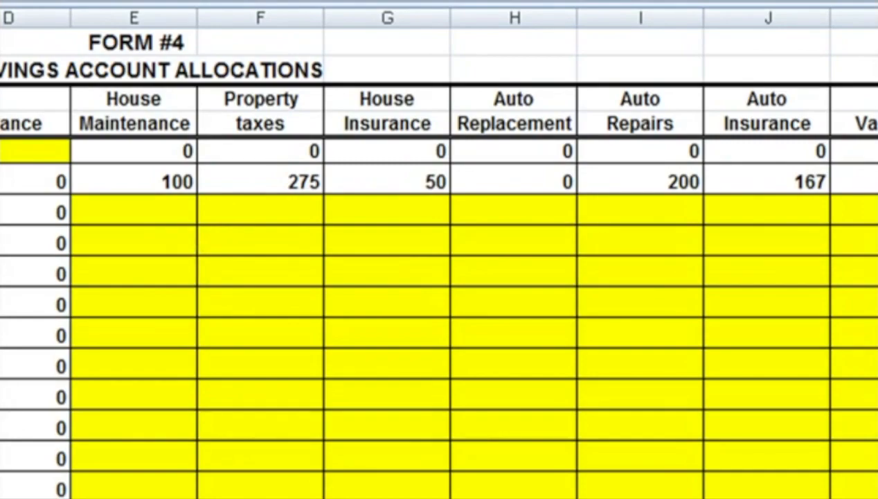
pyautogui.click(134, 493)
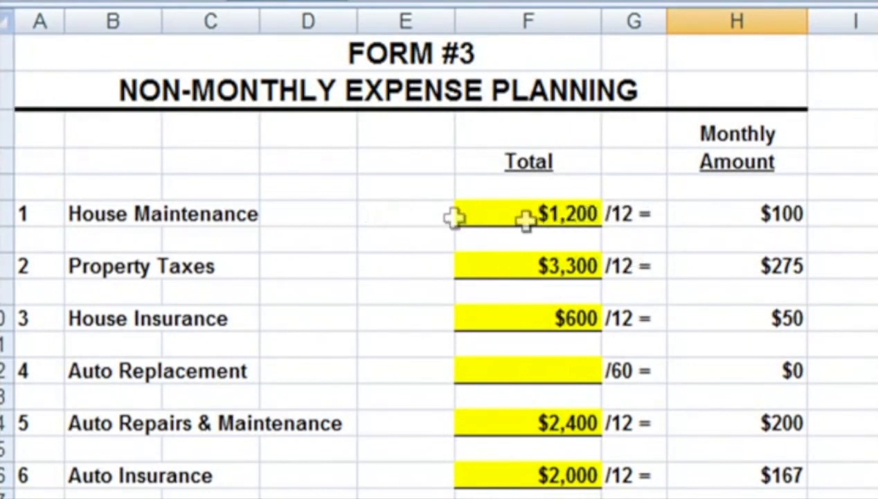
pyautogui.click(580, 223)
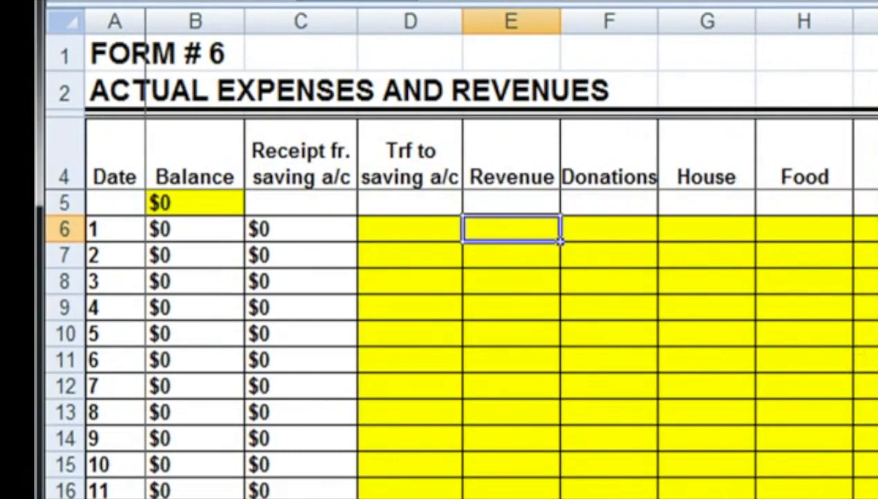
# Step: On Form 6, enter 5300 as Revenue and 1442 as the transfer to the saving account for date 1
pyautogui.write('5300')
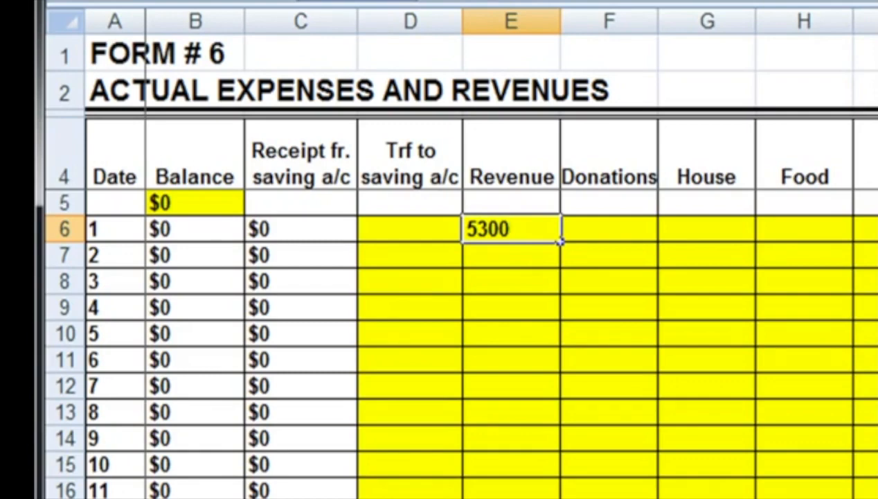
pyautogui.press('Return')
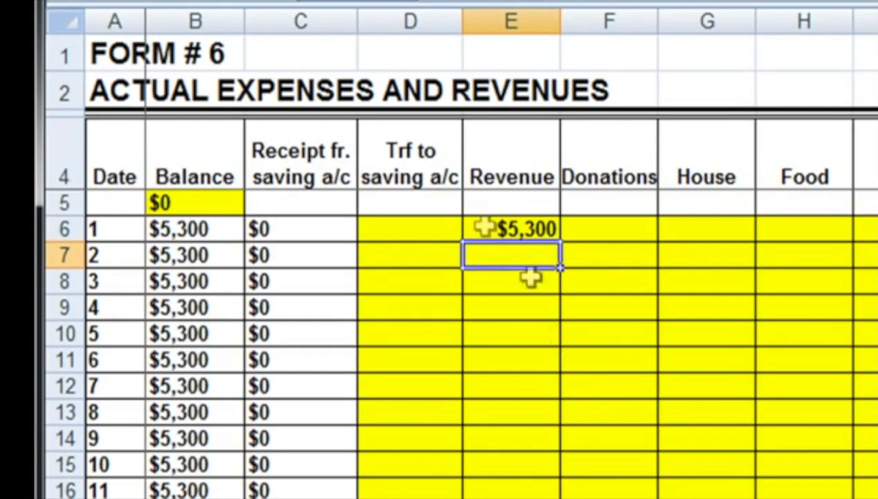
pyautogui.click(422, 234)
pyautogui.write('1442')
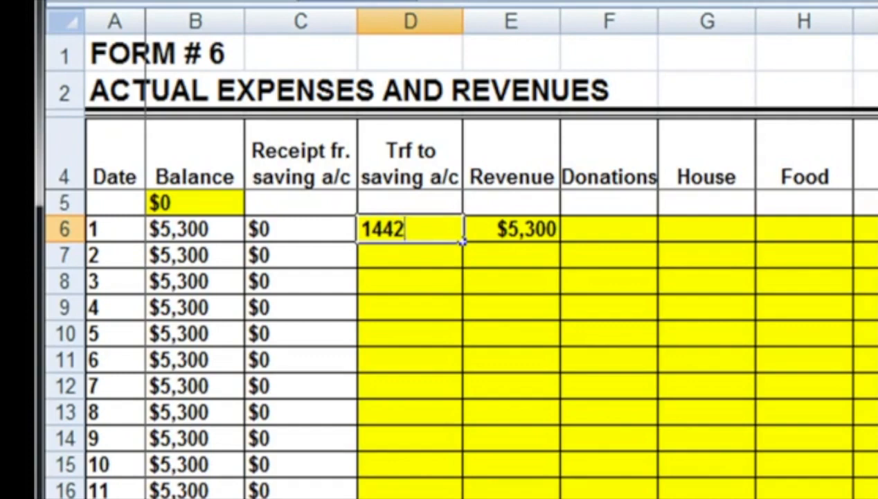
pyautogui.press('Return')
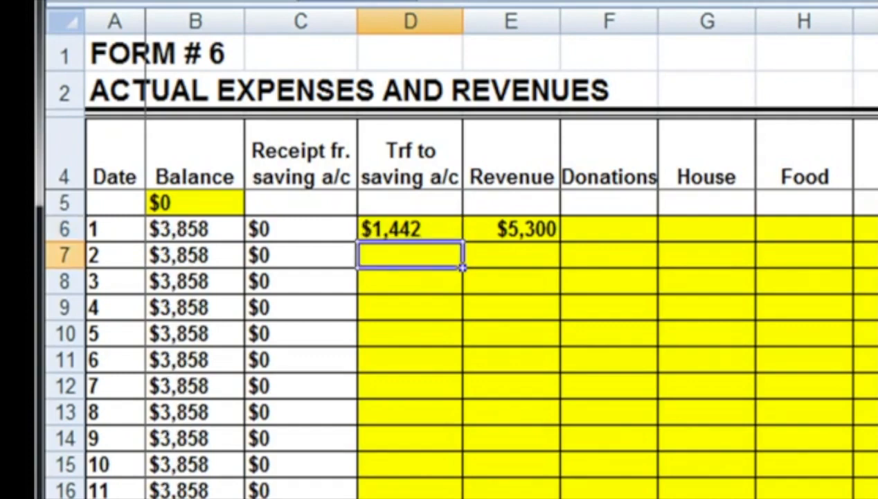
# Step: Check the savings transfer against the Form 4 summary of saving account, designated and undesignated funds
pyautogui.click(414, 233)
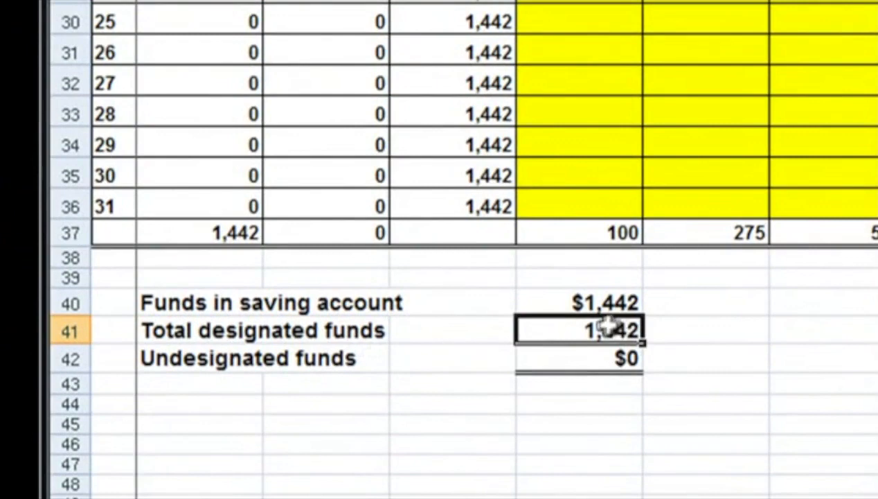
pyautogui.click(614, 302)
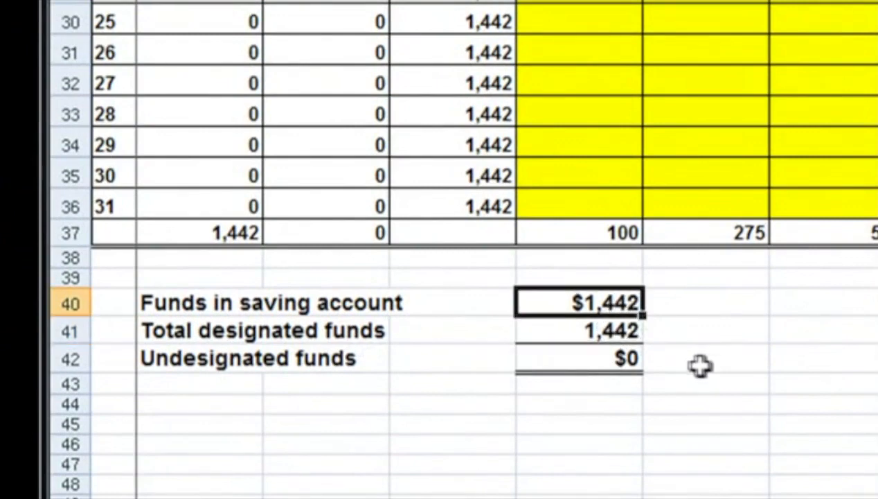
pyautogui.click(627, 332)
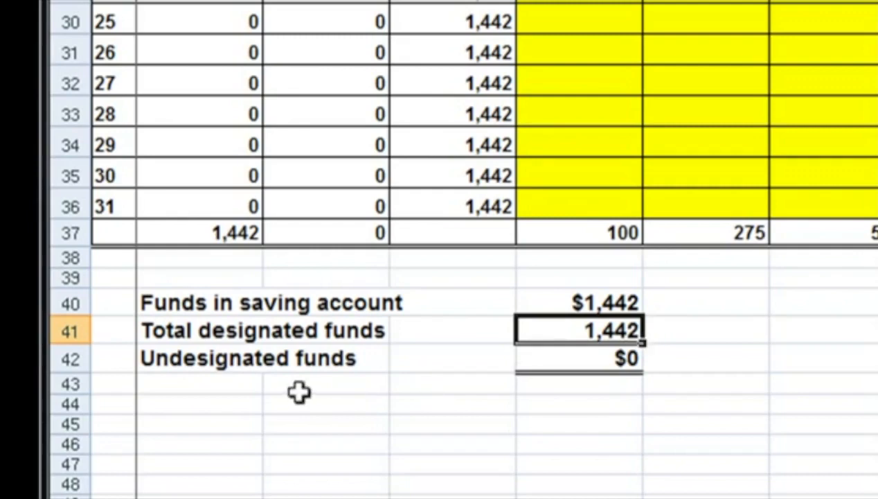
pyautogui.click(634, 368)
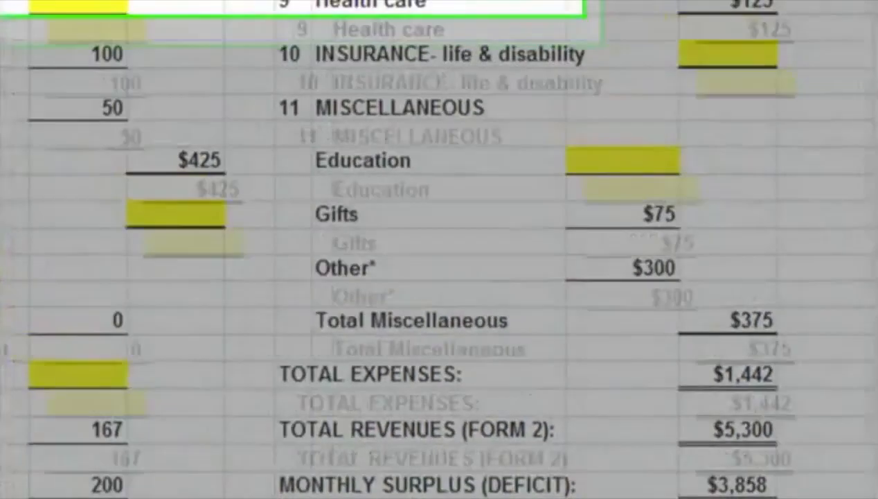
# Step: In the Form 5 estimated monthly budget, enter 100 for Donations and 1013 for Mortgage/rent
pyautogui.write('100')
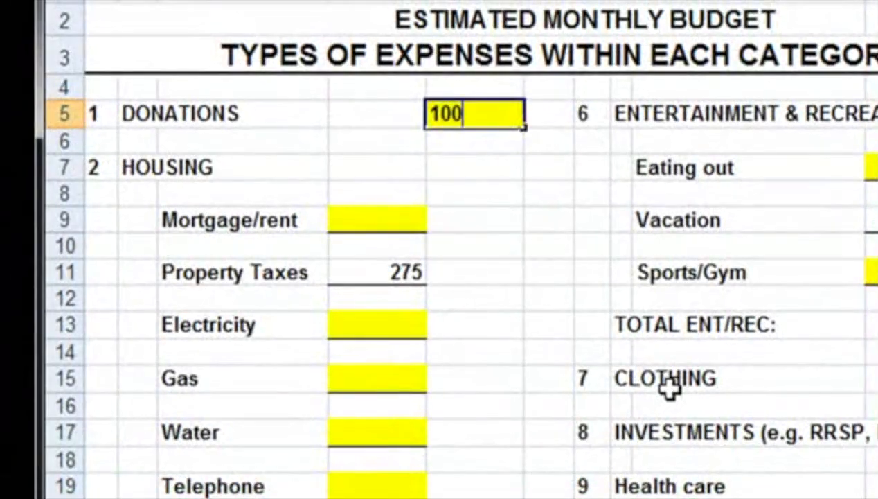
pyautogui.press('Return')
pyautogui.press('Down')
pyautogui.press('Down')
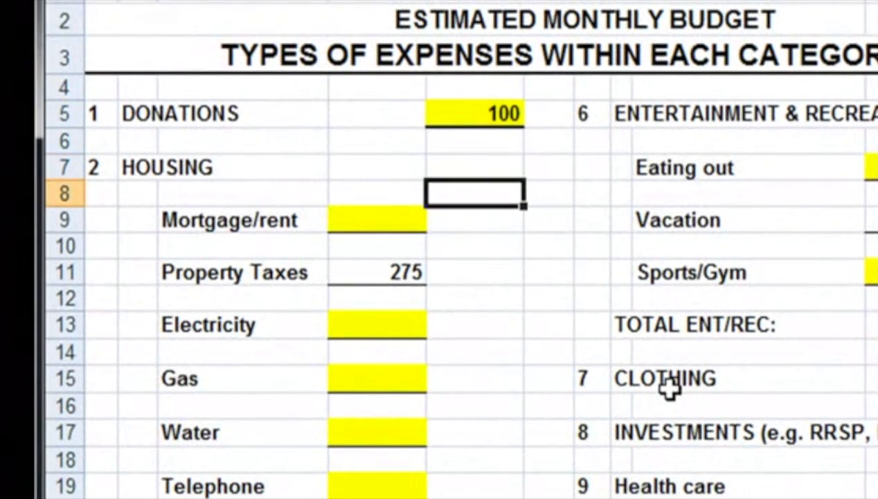
pyautogui.click(378, 221)
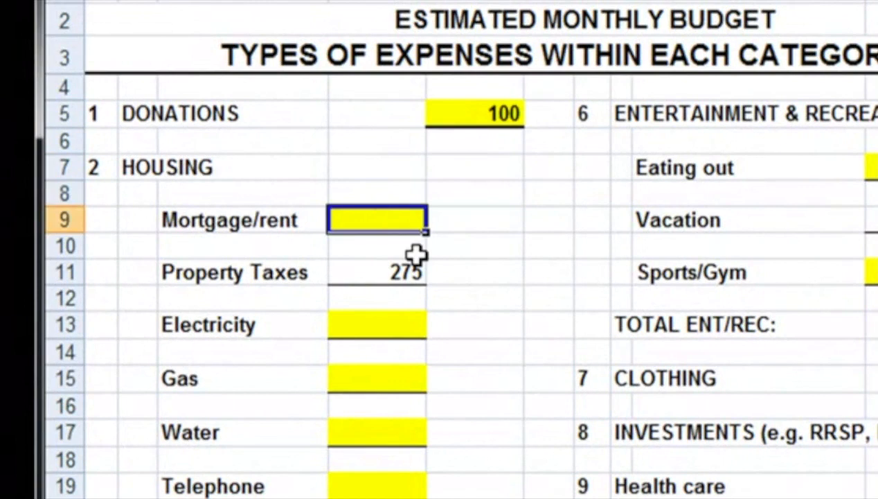
pyautogui.write('10')
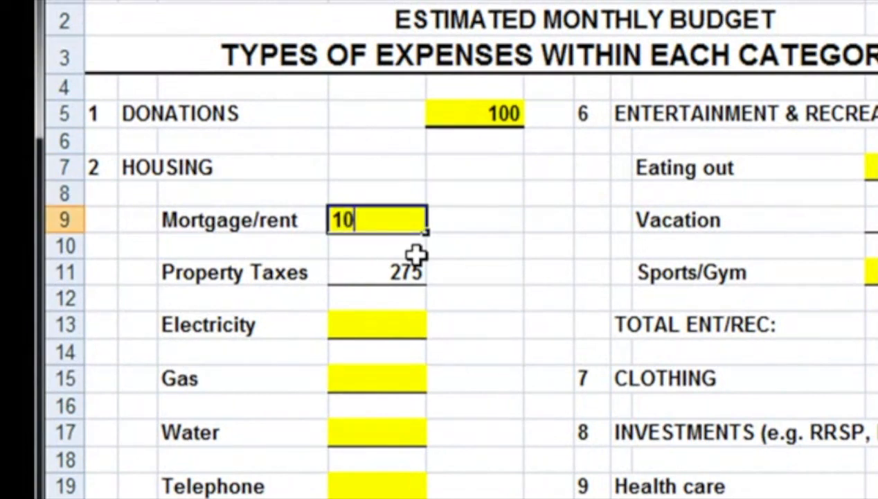
pyautogui.write('13')
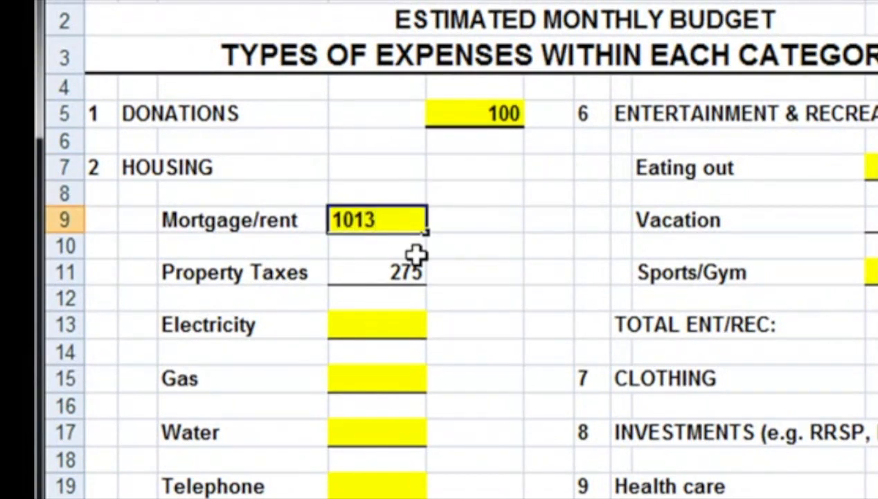
# Step: Enter monthly housing expenses of 275 for Electricity and 225 for Gas
pyautogui.click(388, 331)
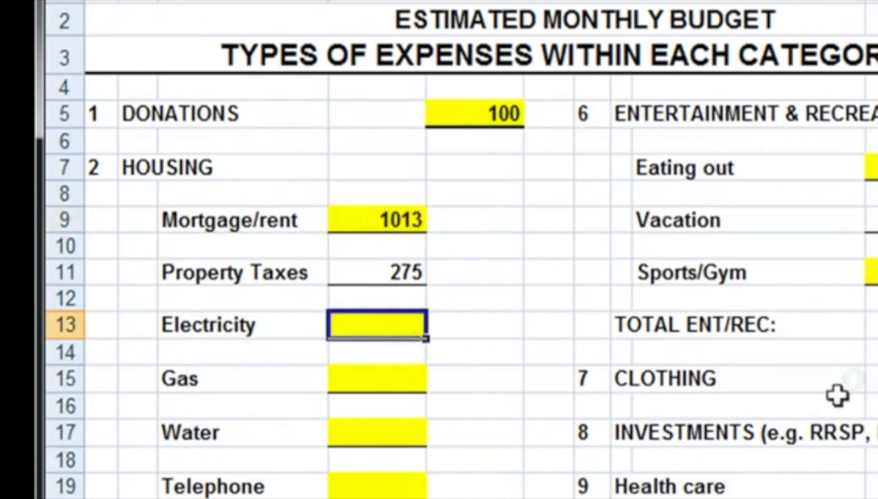
pyautogui.write('275')
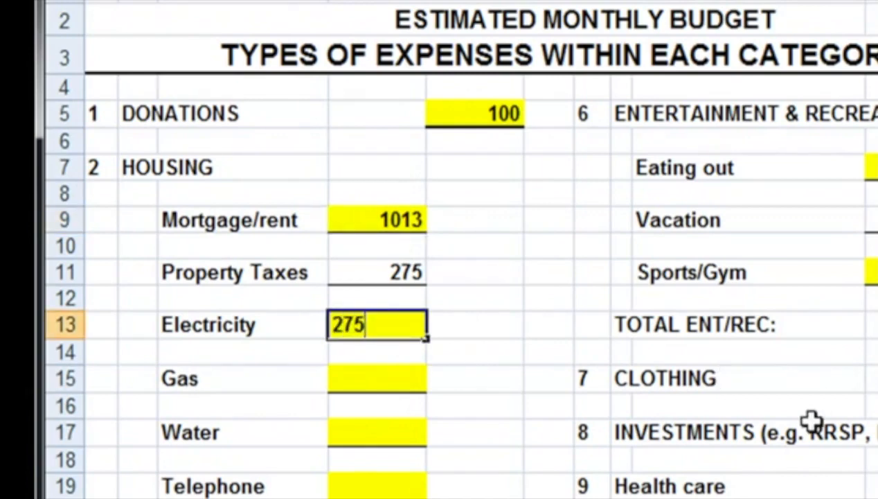
pyautogui.press('Return')
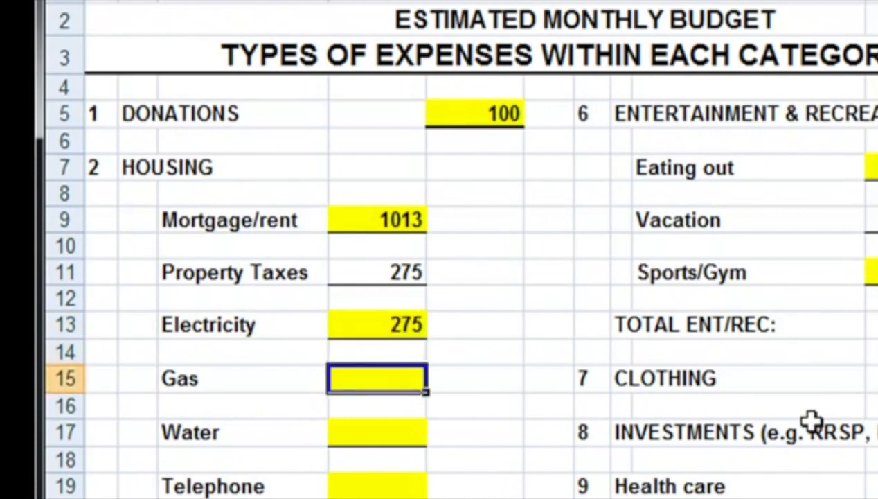
pyautogui.write('225')
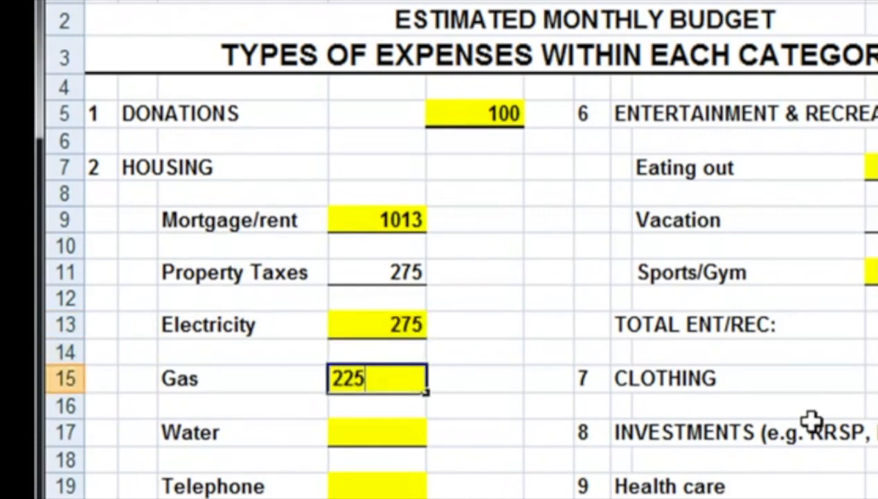
pyautogui.press('Return')
pyautogui.press('Return')
# Step: Enter monthly housing expenses of 100 for Water and 300 for Telephone
pyautogui.write('100')
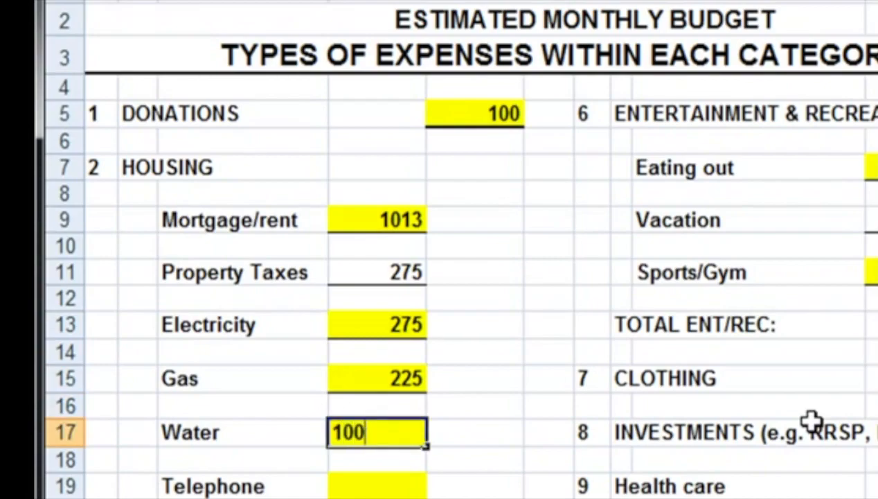
pyautogui.press('Return')
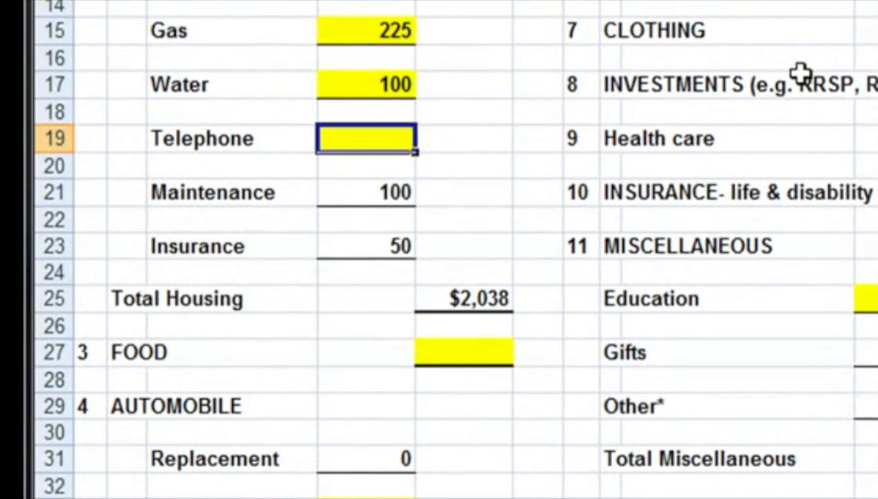
pyautogui.write('300')
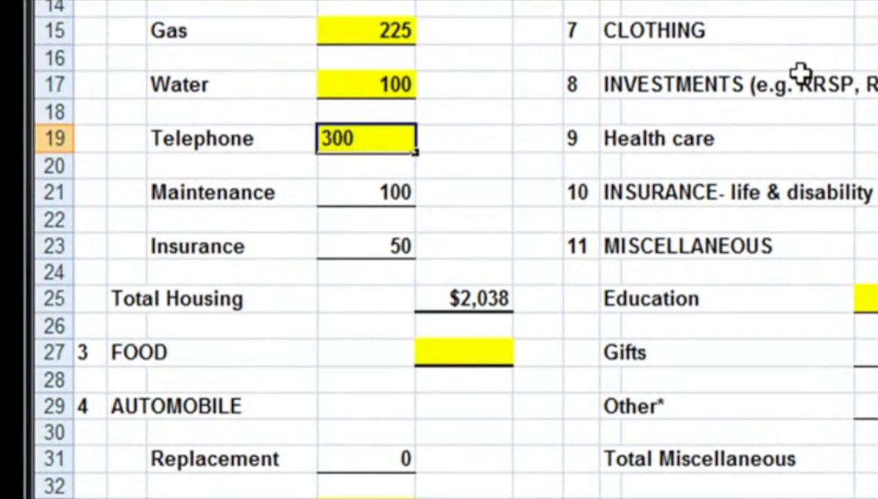
pyautogui.press('Return')
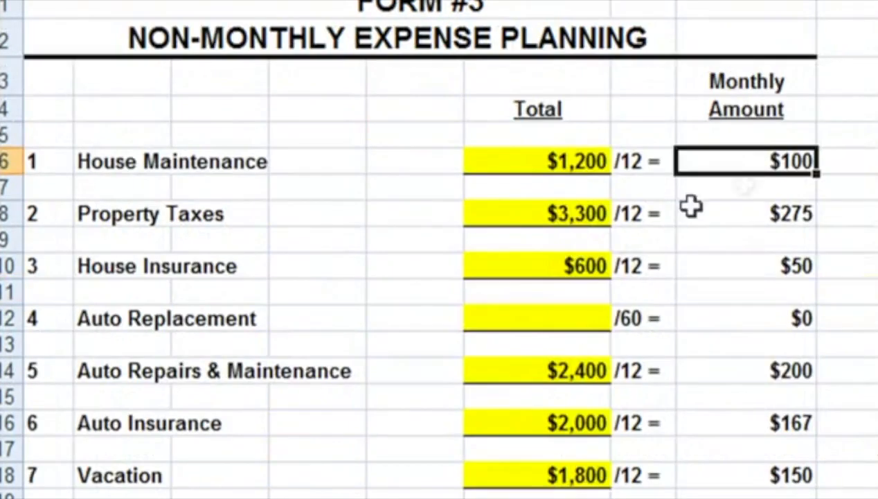
# Step: Compare the Property Taxes monthly amount on Form 3 with the Property Taxes line under Housing on Form 5
pyautogui.click(807, 239)
pyautogui.click(812, 220)
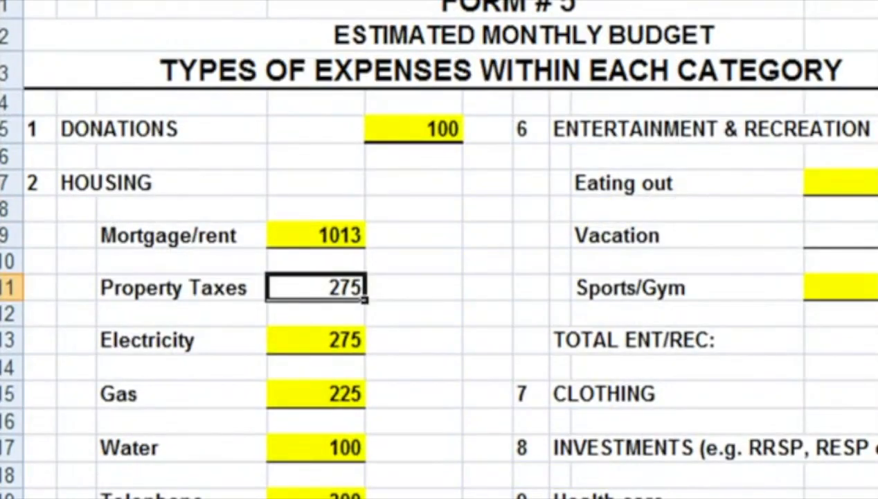
# Step: Review the Maintenance and Insurance lines under Housing and the Insurance and Maintenance lines under Automobile on Form 5
pyautogui.scroll(-4, 455, 485)
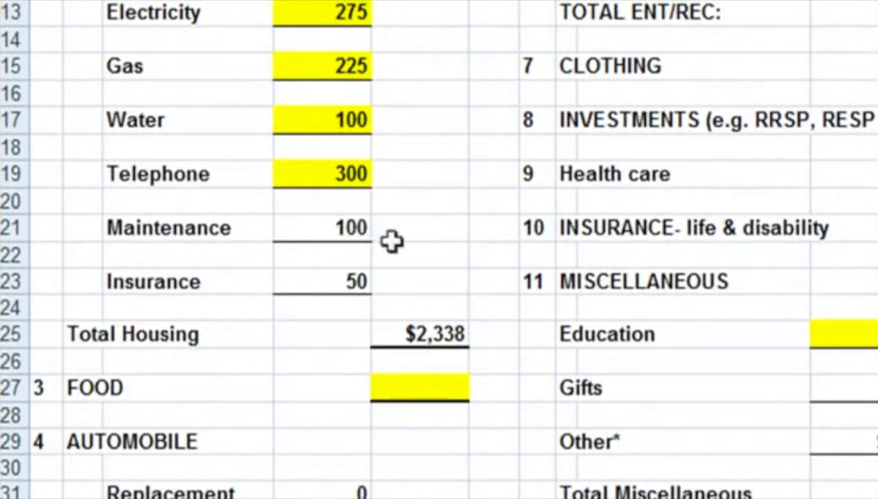
pyautogui.click(331, 228)
pyautogui.click(366, 291)
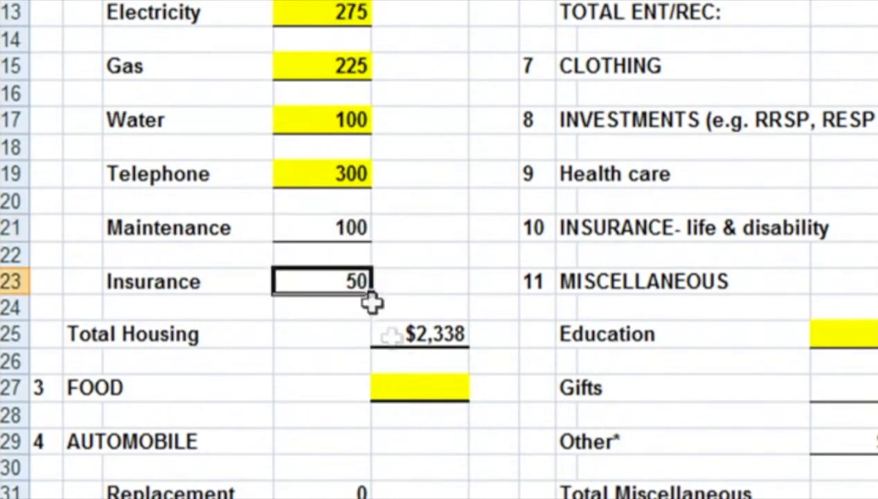
pyautogui.scroll(-4, 372, 305)
pyautogui.scroll(-1, 369, 331)
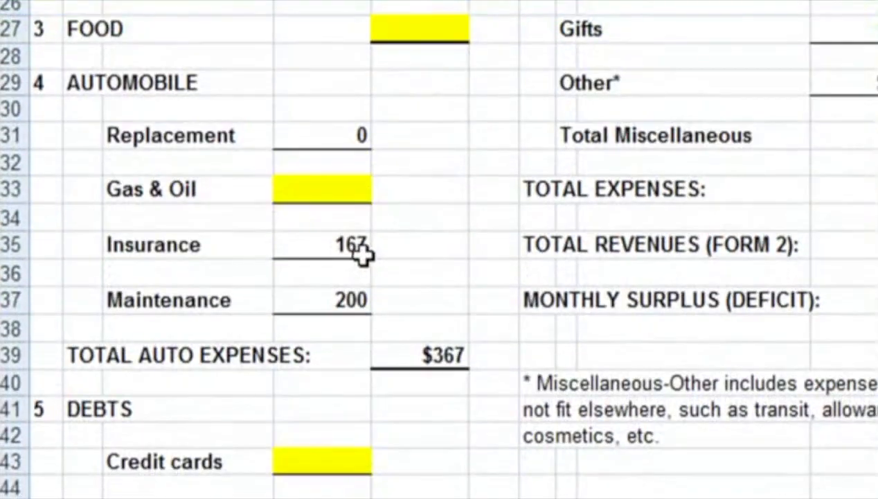
pyautogui.click(363, 254)
pyautogui.click(367, 309)
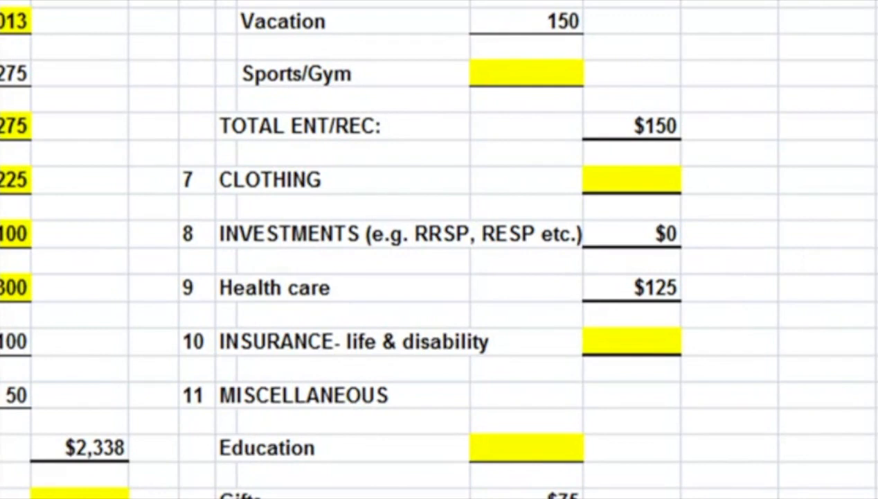
# Step: Enter 800 as the estimated monthly Food expense on Form 5
pyautogui.click(102, 492)
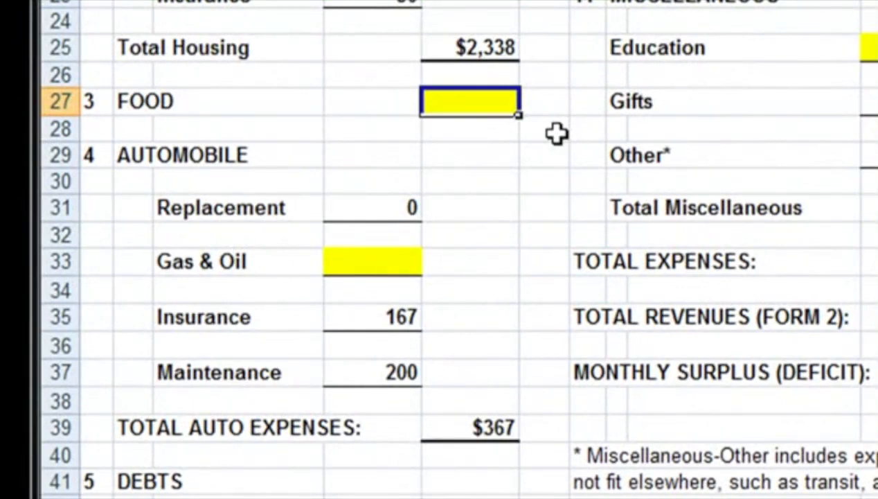
pyautogui.write('800')
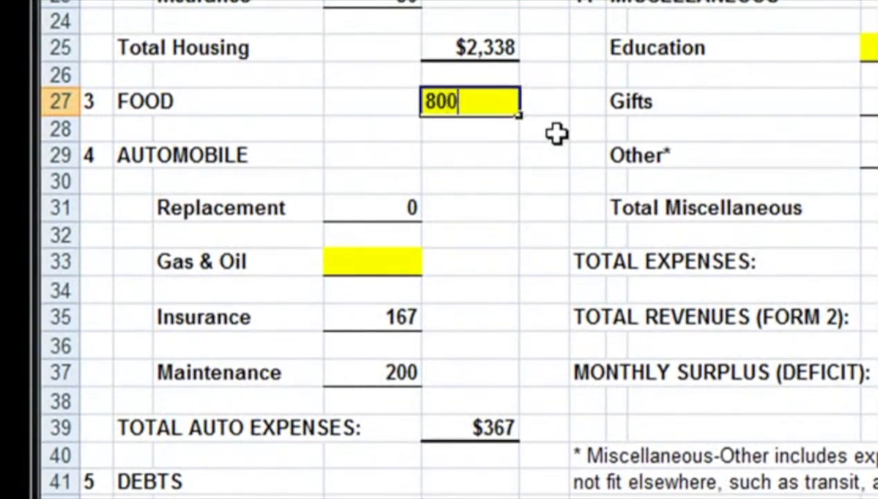
pyautogui.press('Return')
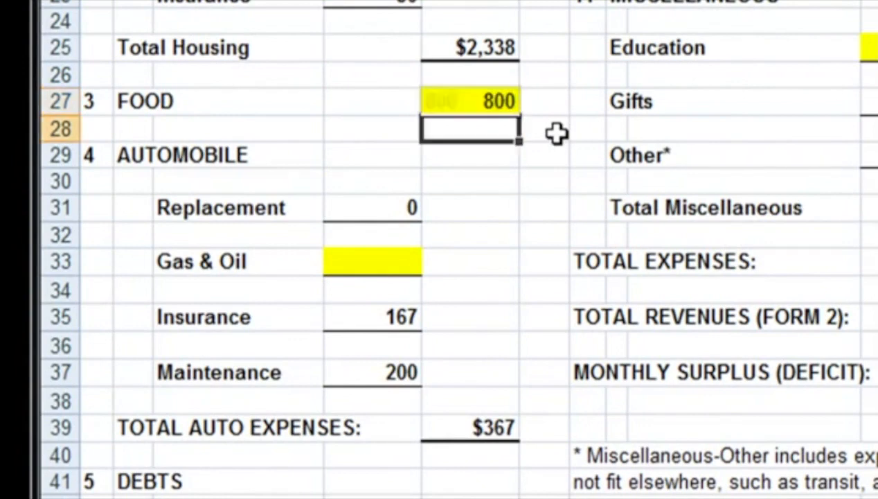
# Step: Check the automobile Replacement line and enter 300 for the monthly Gas & Oil expense
pyautogui.press('Down')
pyautogui.press('Down')
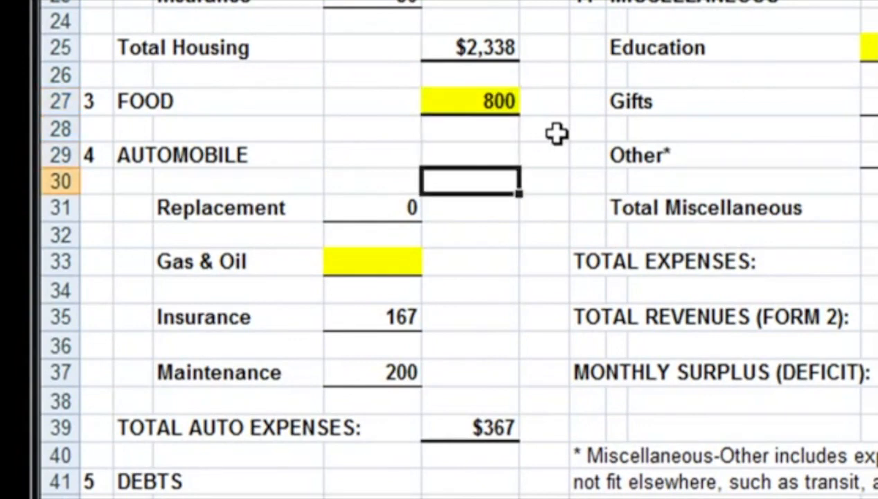
pyautogui.click(402, 205)
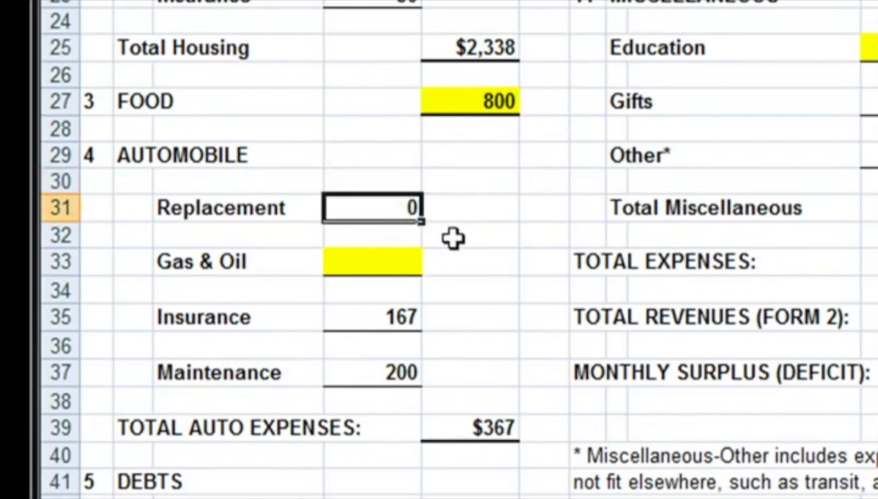
pyautogui.click(398, 266)
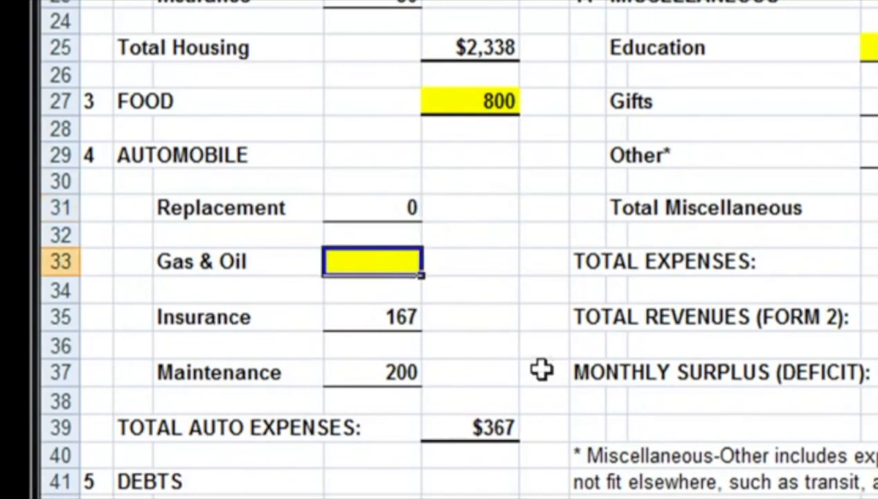
pyautogui.write('300')
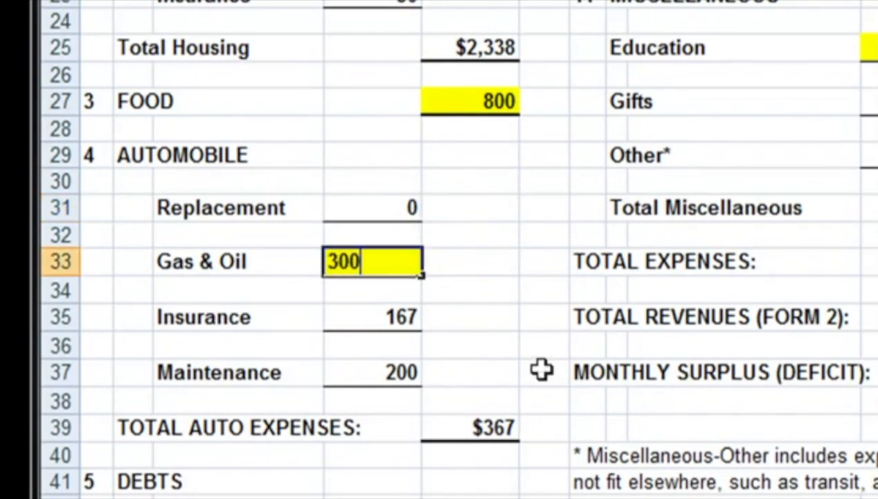
pyautogui.press('Return')
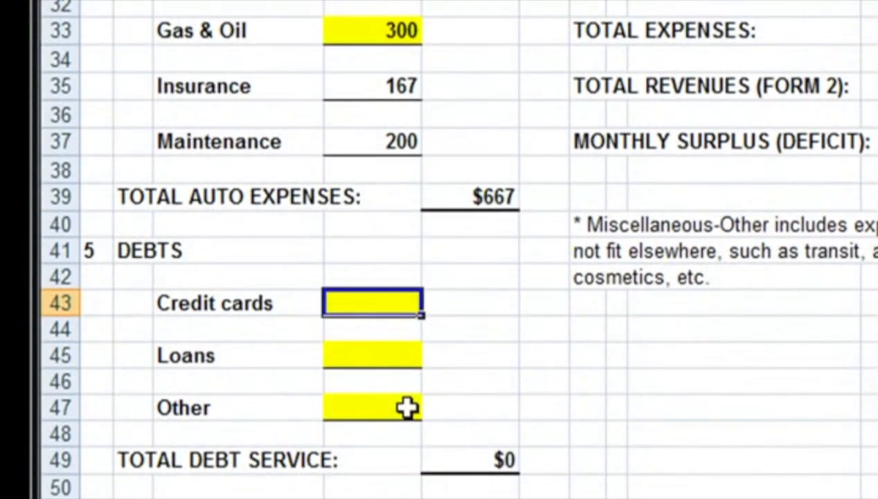
# Step: Enter monthly debt payments of 500 for Credit cards and 210 for Other, leaving Loans blank
pyautogui.write('500')
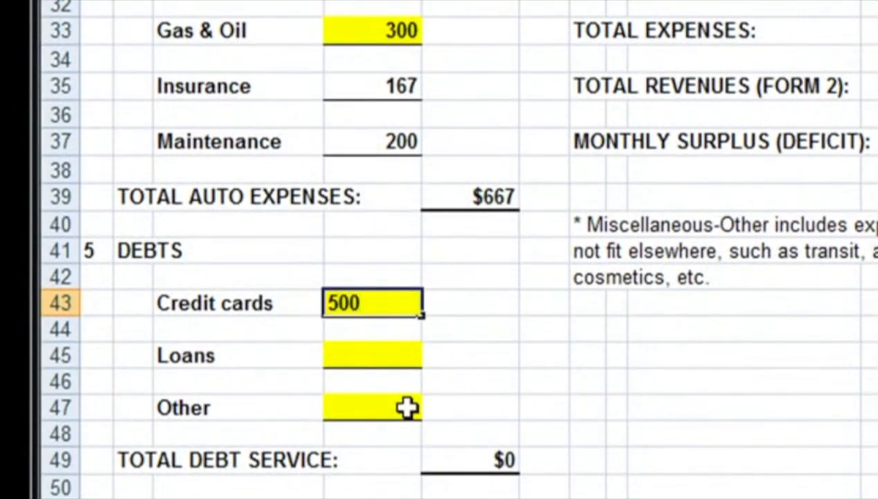
pyautogui.press('Return')
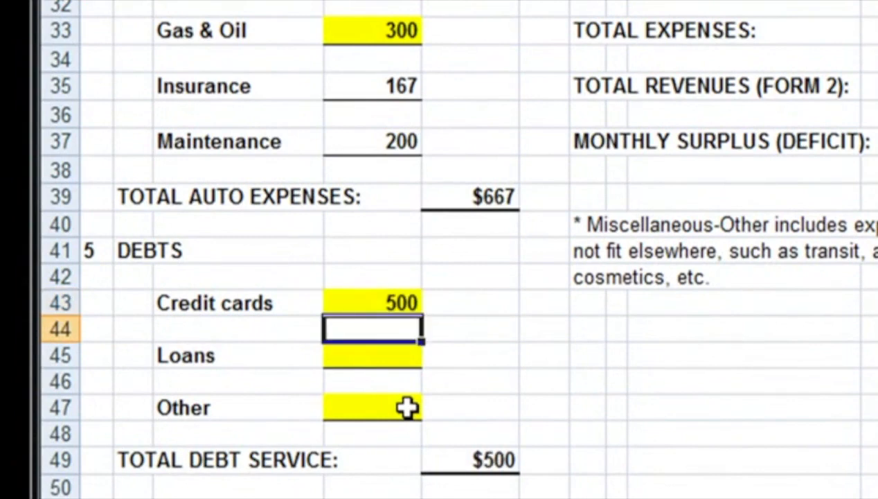
pyautogui.press('Down')
pyautogui.press('Down')
pyautogui.press('Down')
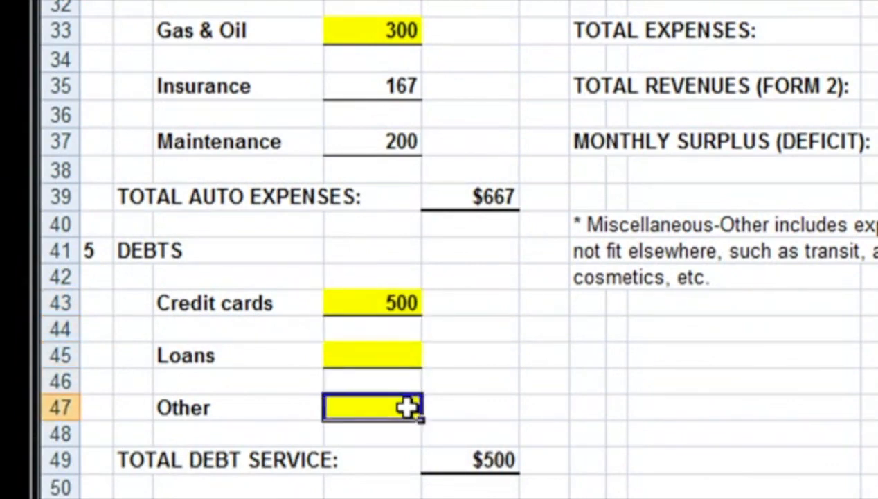
pyautogui.write('210')
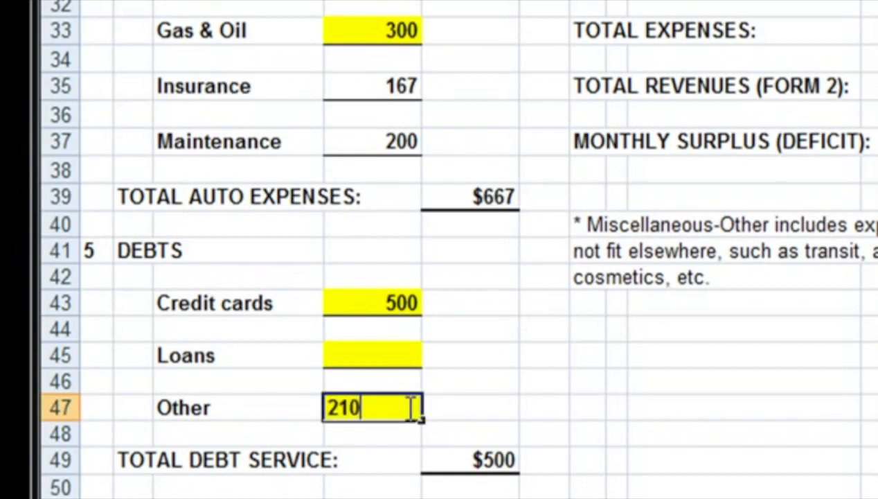
pyautogui.press('Return')
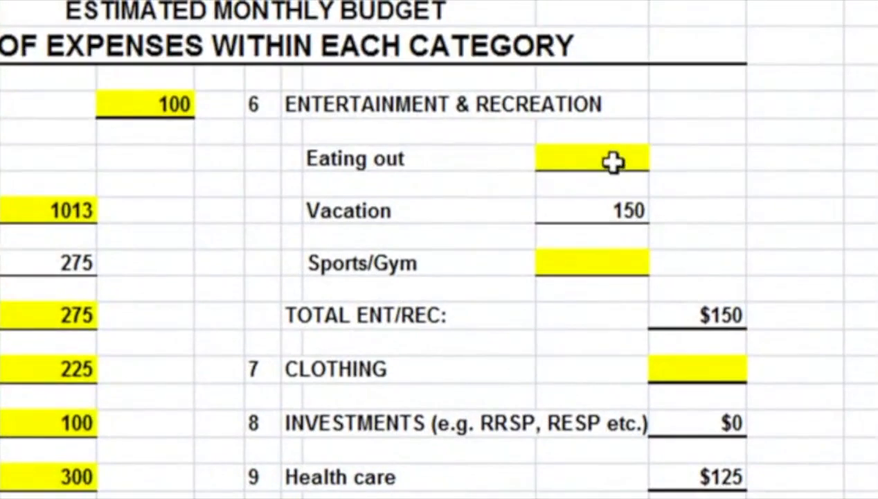
# Step: Enter monthly entertainment and recreation expenses of 250 for Eating out and 100 for Sports/Gym
pyautogui.click(622, 136)
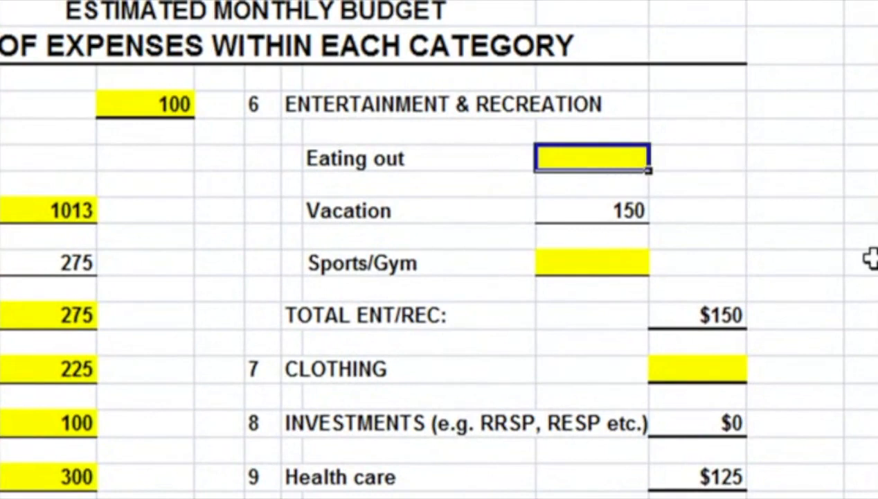
pyautogui.write('250')
pyautogui.press('Return')
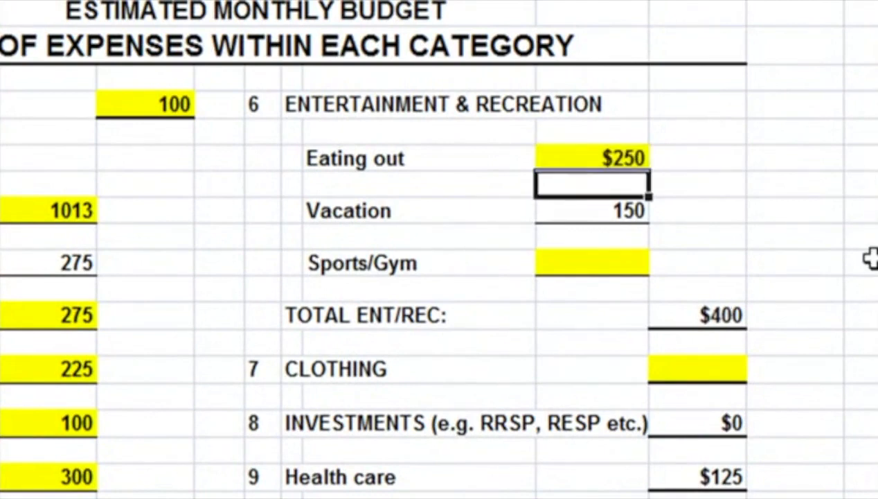
pyautogui.press('Return')
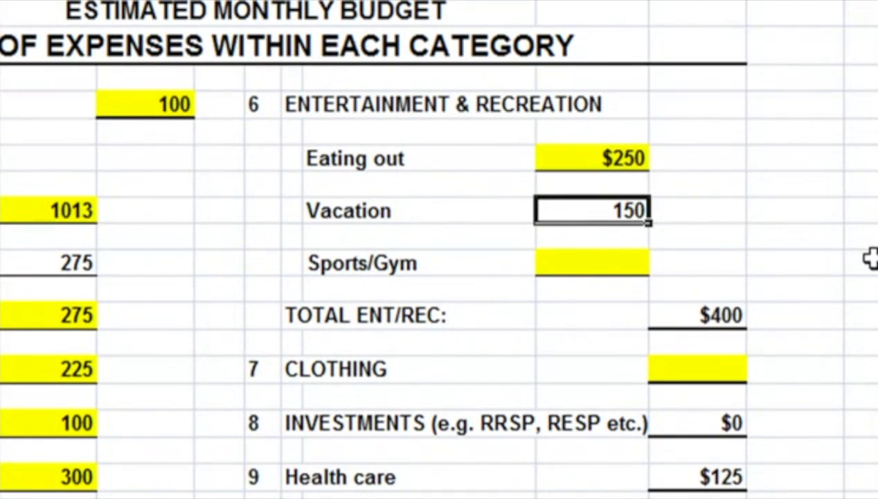
pyautogui.press('Return')
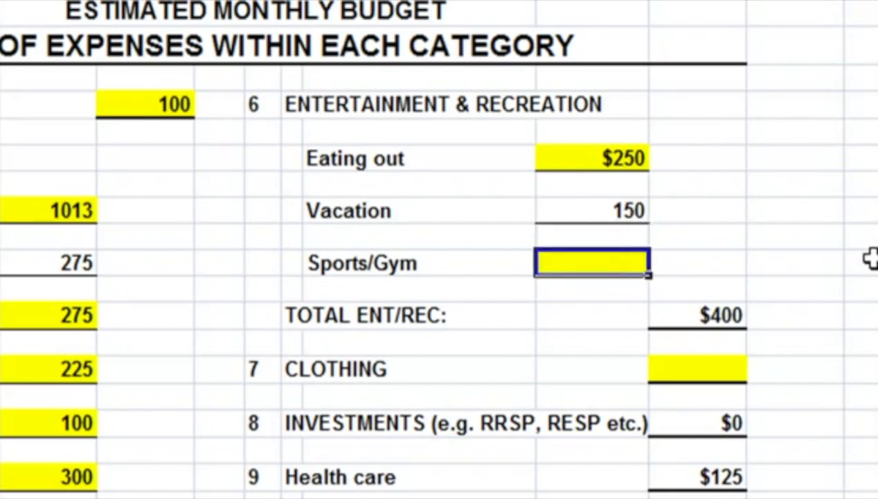
pyautogui.write('100')
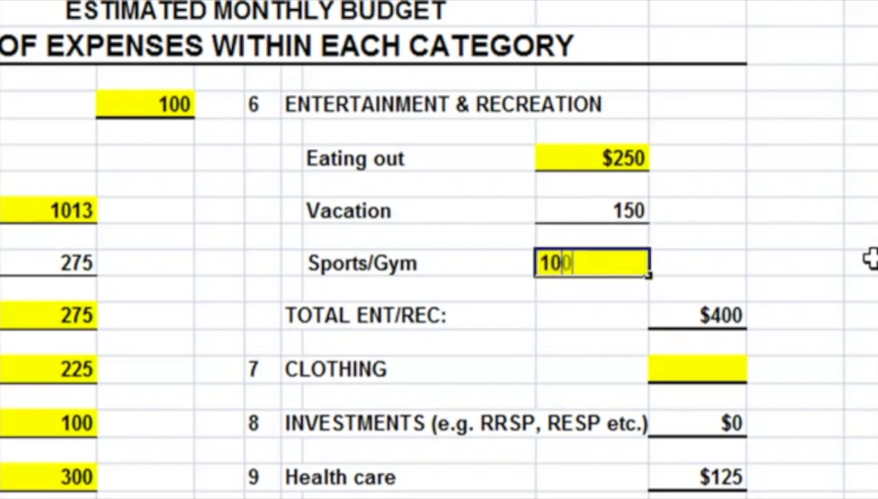
pyautogui.press('Return')
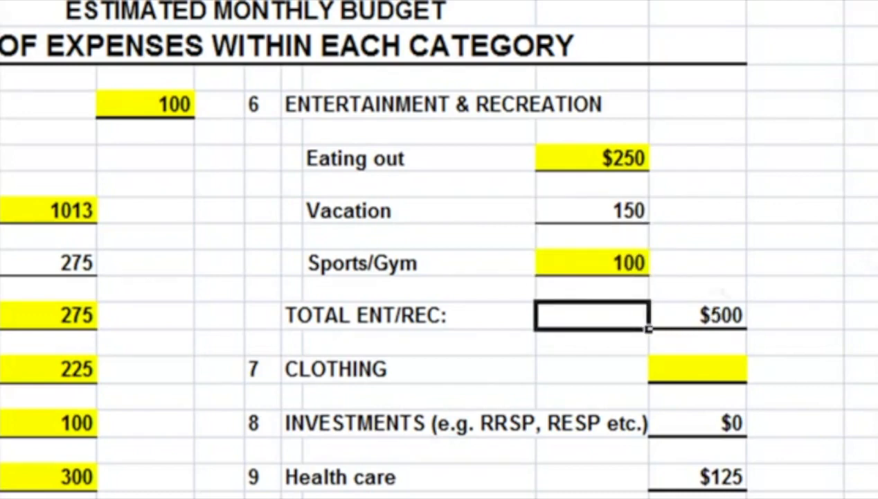
# Step: Enter monthly expenses of 200 for Clothing and 100 for life and disability Insurance
pyautogui.click(741, 378)
pyautogui.write('200')
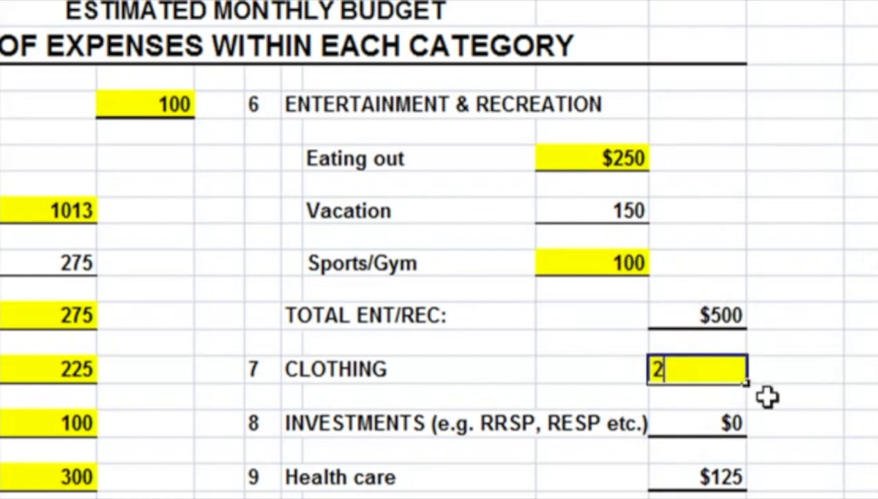
pyautogui.press('Return')
pyautogui.press('Return')
pyautogui.press('Return')
pyautogui.press('Return')
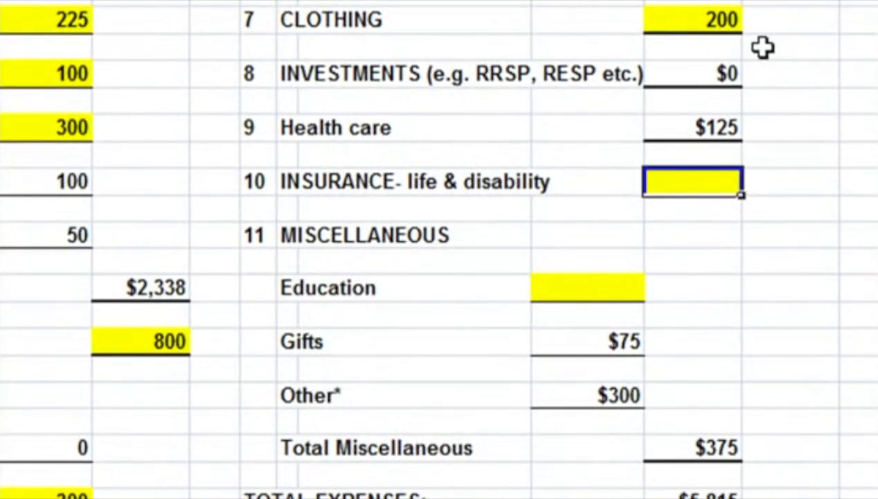
pyautogui.write('100')
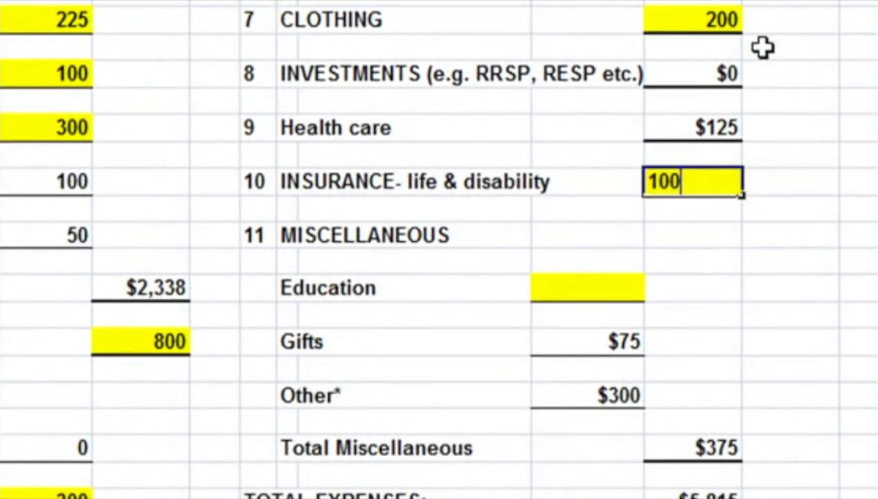
pyautogui.press('Return')
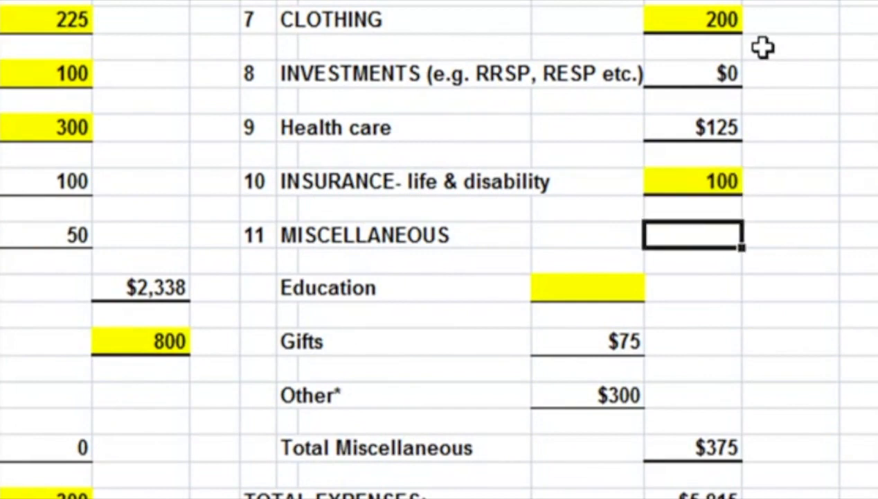
# Step: Enter 100 for the monthly Education expense under Miscellaneous
pyautogui.click(603, 294)
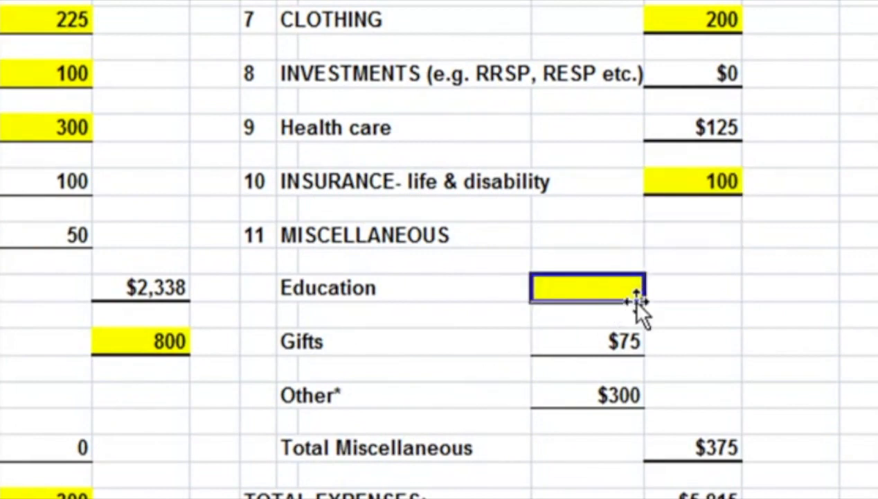
pyautogui.write('1')
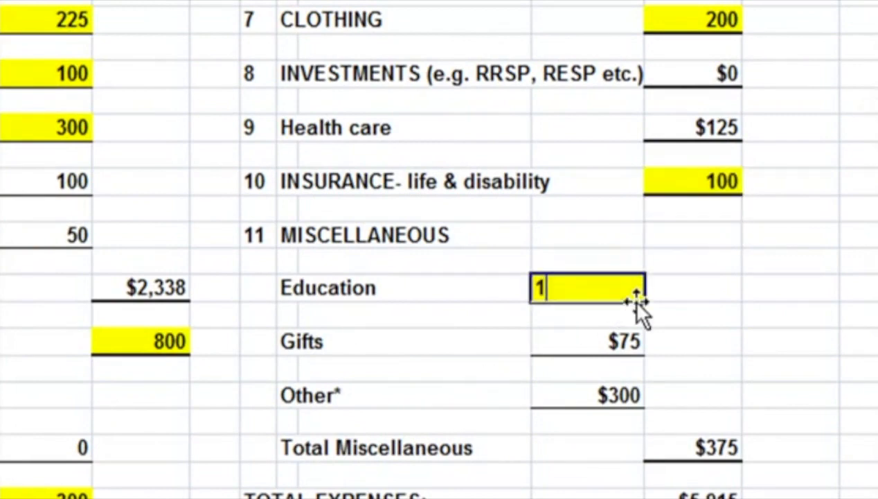
pyautogui.write('00')
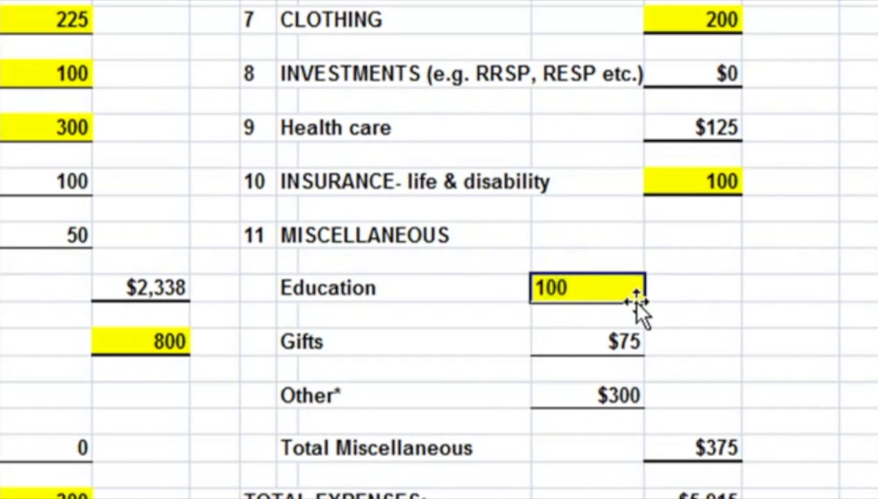
pyautogui.press('Return')
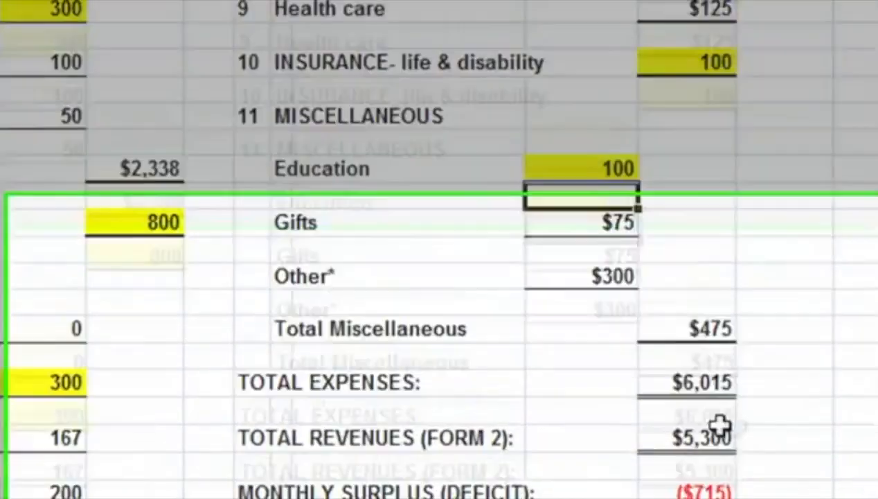
# Step: Compare Total Expenses, Total Revenues and the Monthly Surplus (Deficit) on Form 5
pyautogui.click(715, 383)
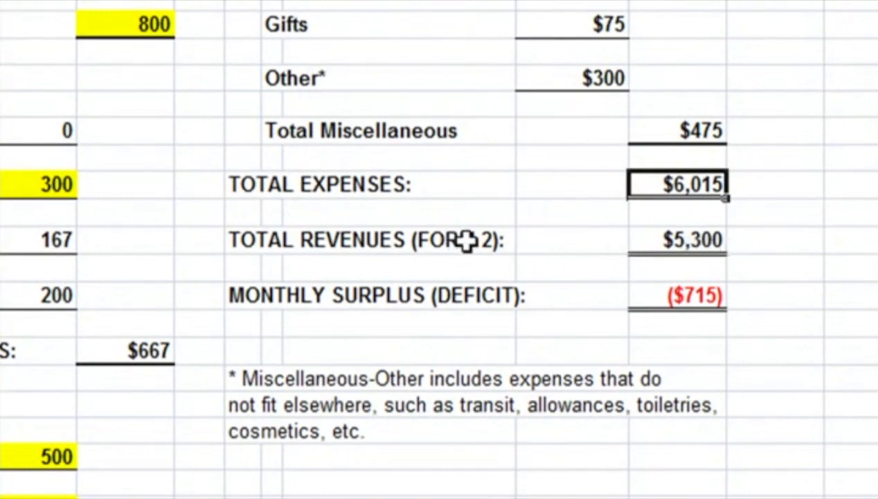
pyautogui.click(710, 240)
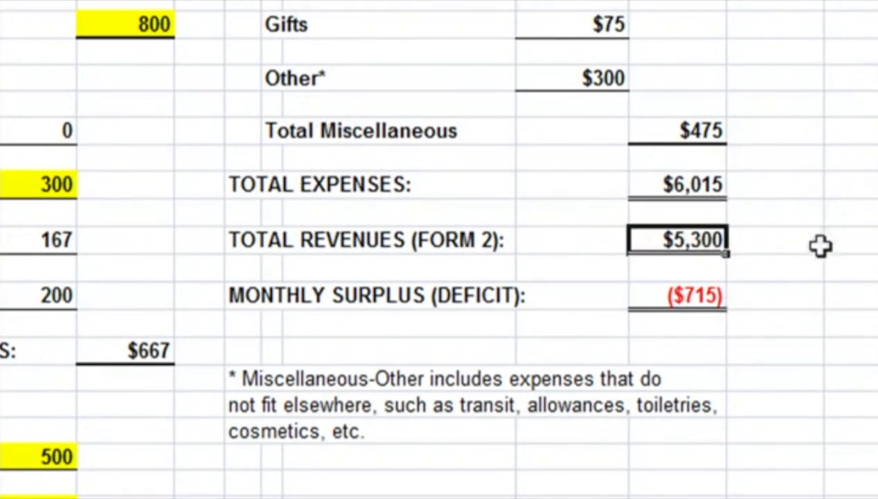
pyautogui.click(710, 298)
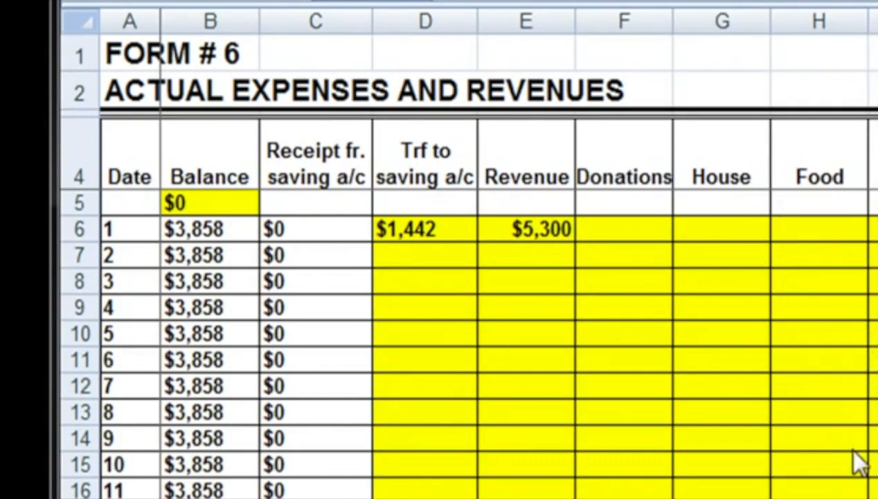
# Step: Record actual expenses on Form 6: 1,013 for House on day 1 and 100 for Donations on day 3
pyautogui.click(727, 239)
pyautogui.click(730, 232)
pyautogui.write('1,013')
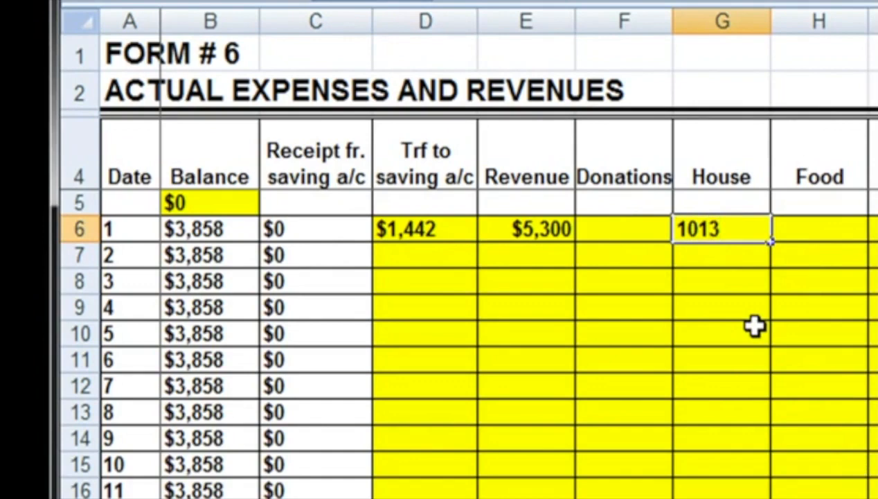
pyautogui.press('Return')
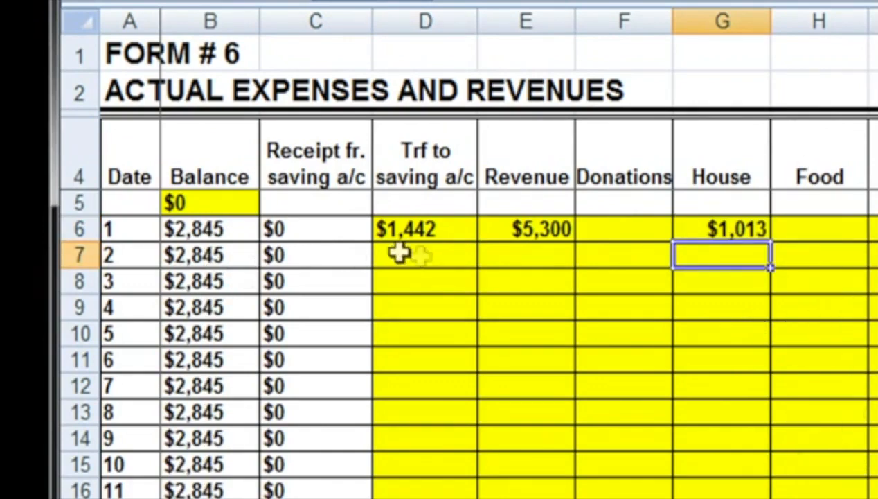
pyautogui.click(634, 289)
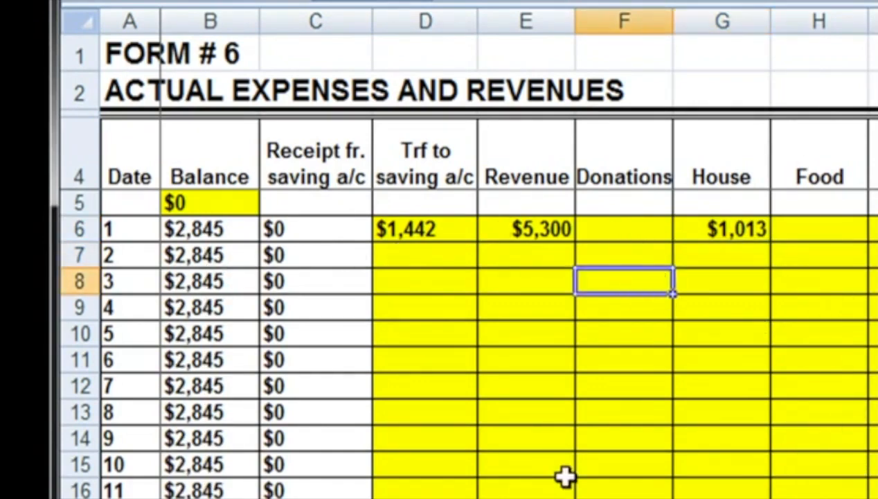
pyautogui.write('100')
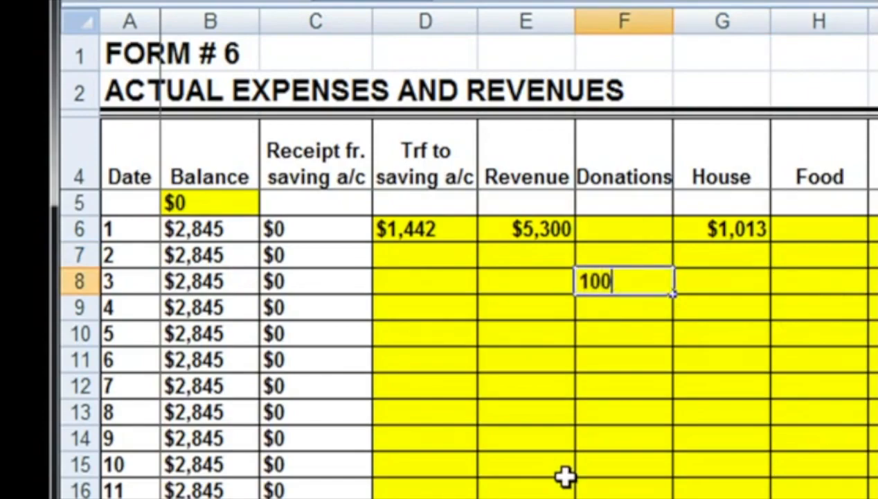
pyautogui.press('Return')
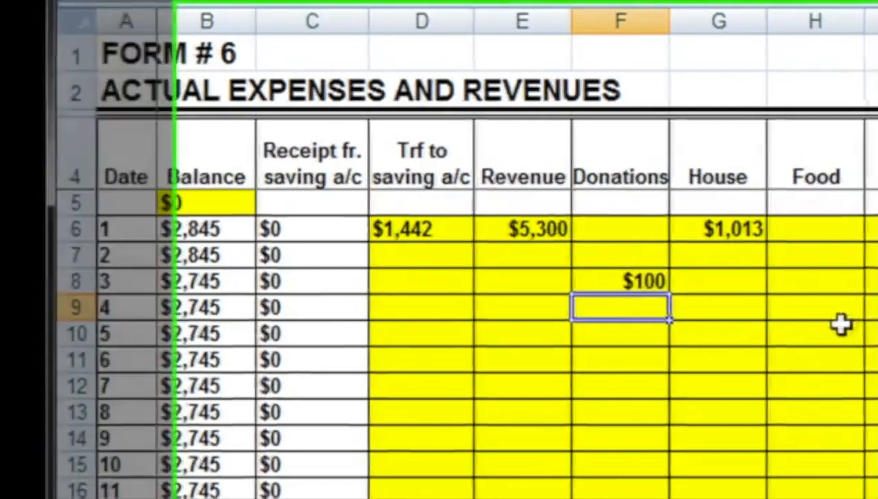
# Step: Record actual expenses of 400 for Food on day 4 and 100 for Auto on day 5 on Form 6
pyautogui.click(846, 312)
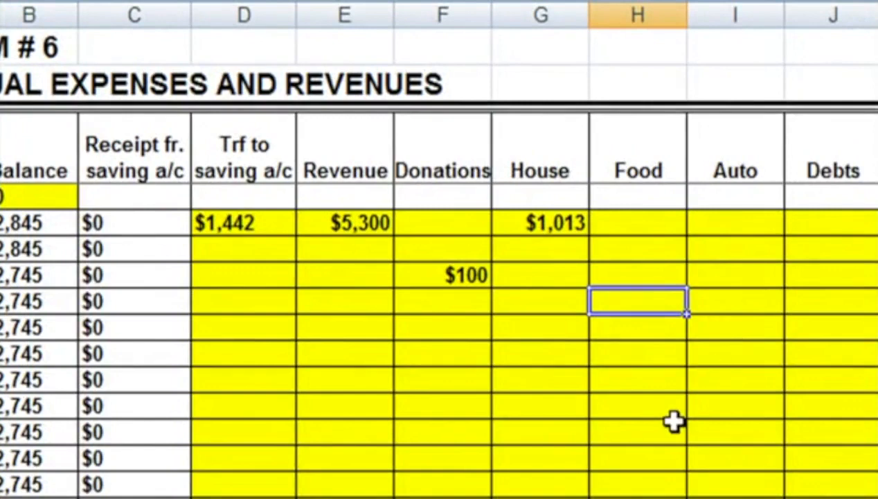
pyautogui.write('4000')
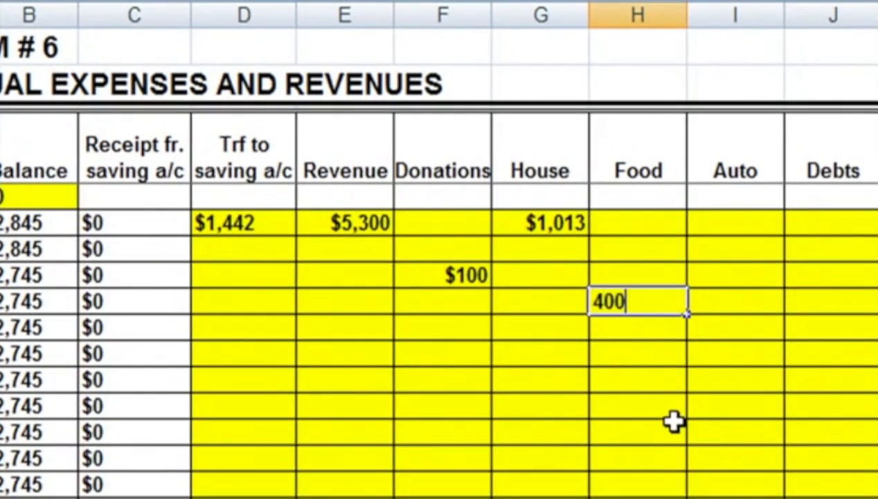
pyautogui.press('BackSpace')
pyautogui.press('Return')
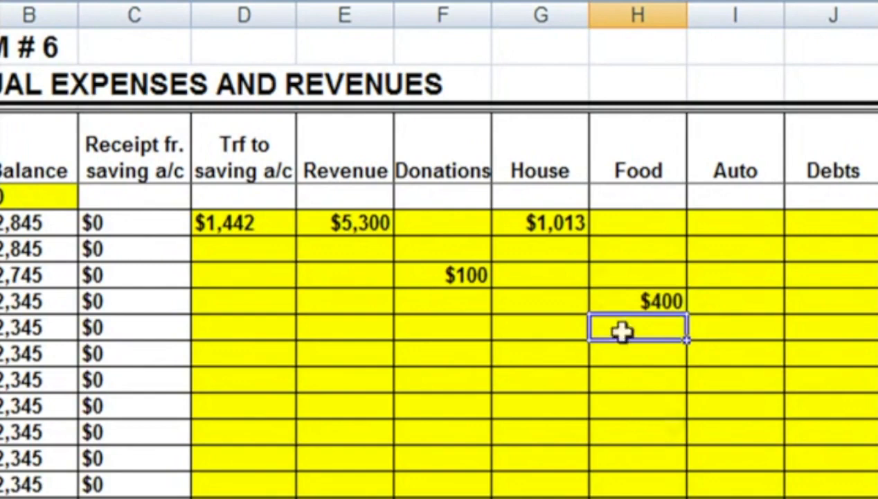
pyautogui.click(765, 338)
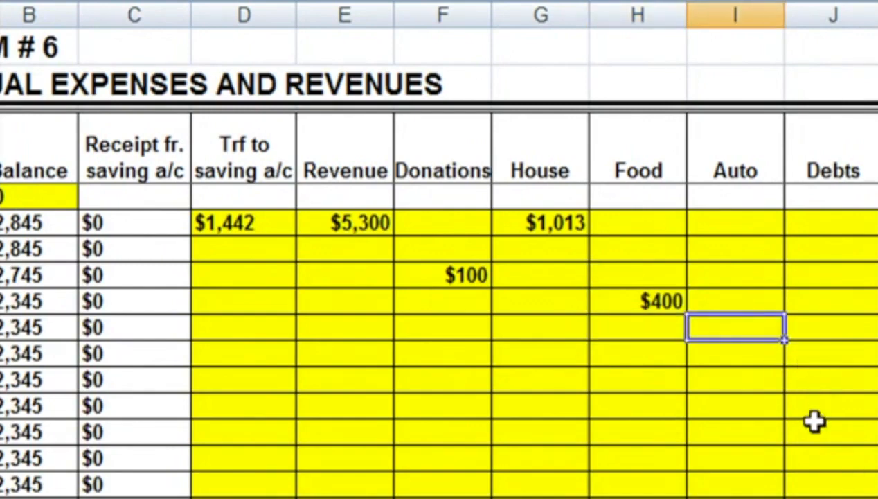
pyautogui.write('100')
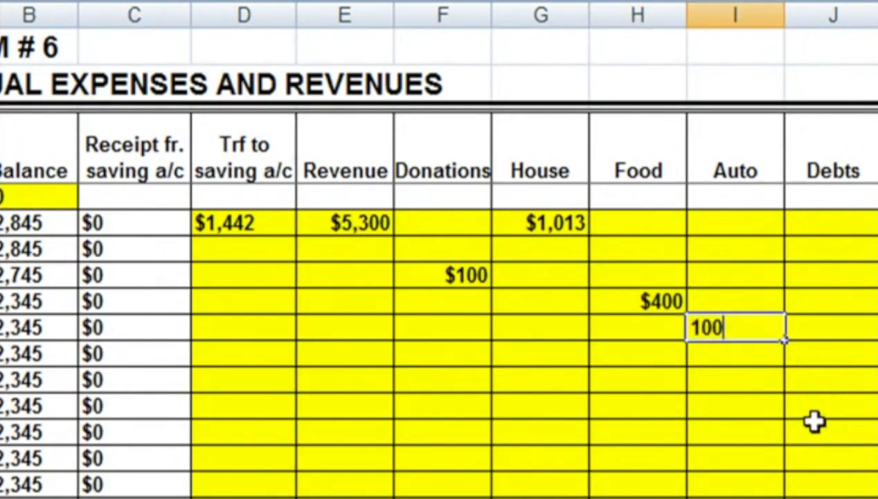
pyautogui.press('Return')
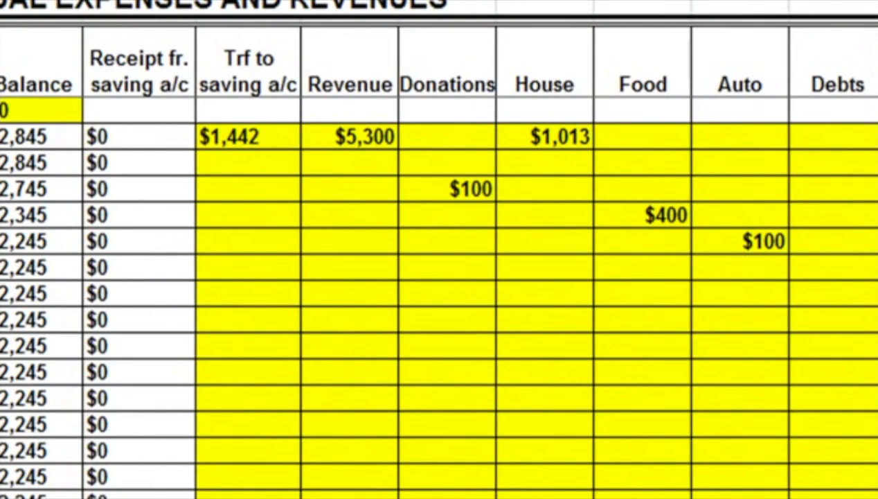
# Step: Record a withdrawal of -100 under Auto Repairs on day 5 of the Form 4 savings account allocations
pyautogui.click(248, 241)
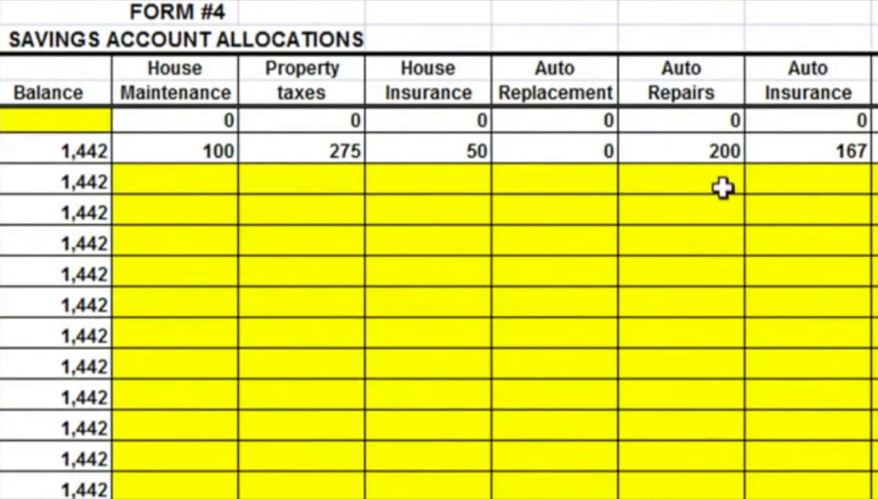
pyautogui.click(725, 272)
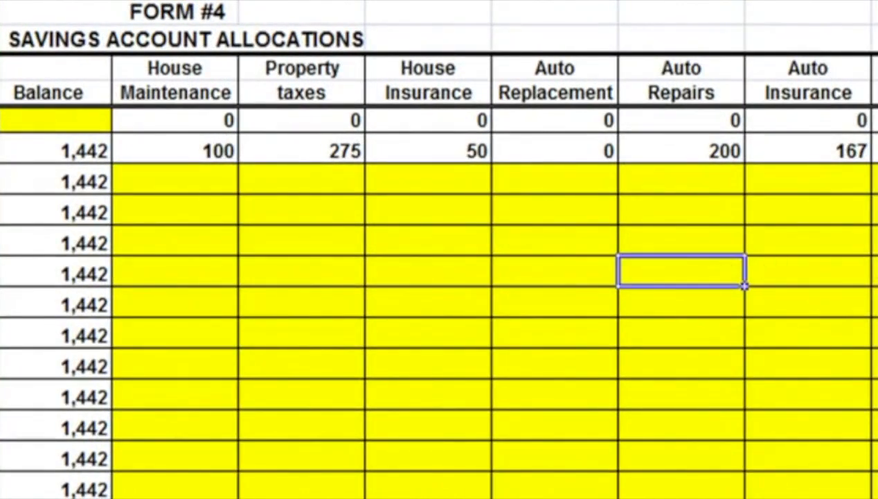
pyautogui.write('-100')
pyautogui.press('Return')
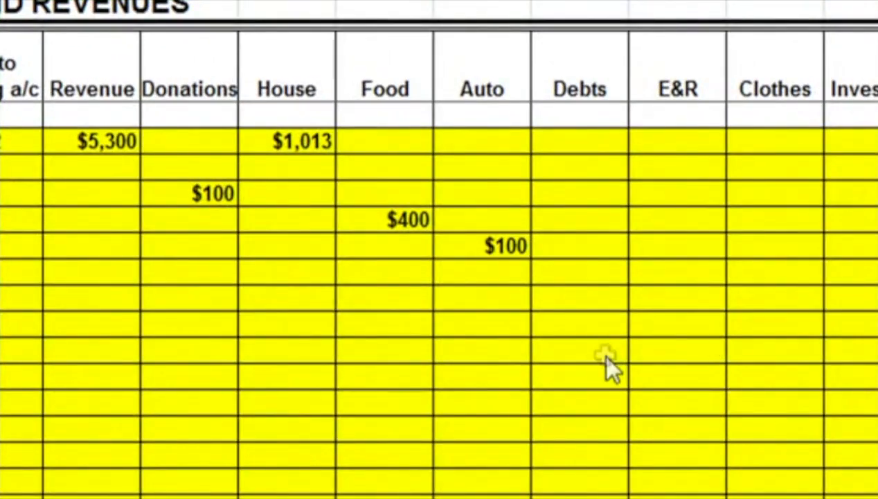
# Step: Record actual expenses of 500 for Debts on day 9 and 150 for E&R on day 10 on Form 6
pyautogui.click(608, 350)
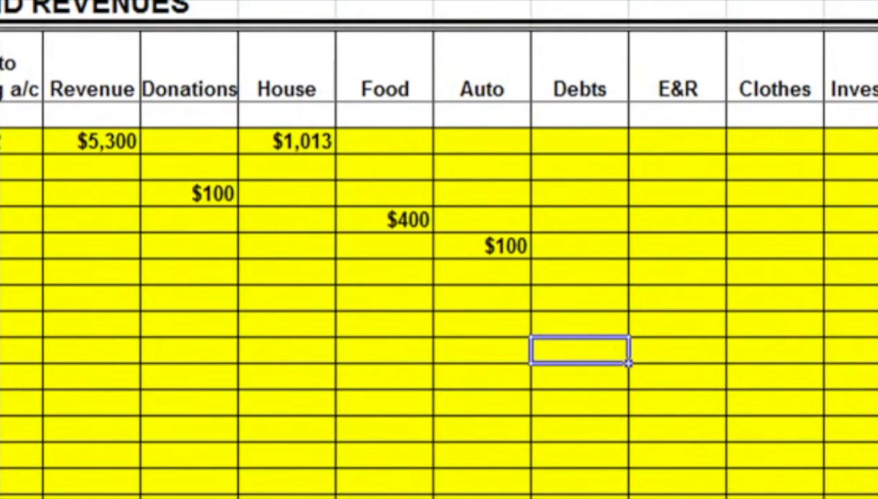
pyautogui.write('5')
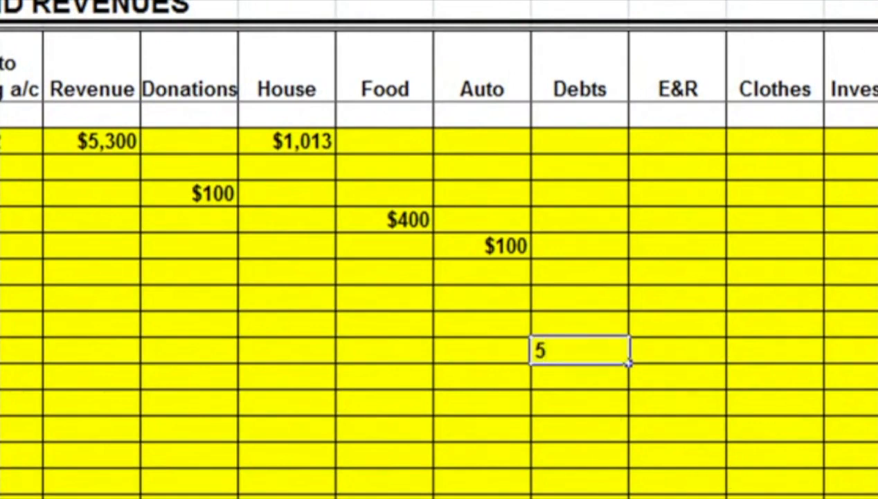
pyautogui.write('00')
pyautogui.press('Return')
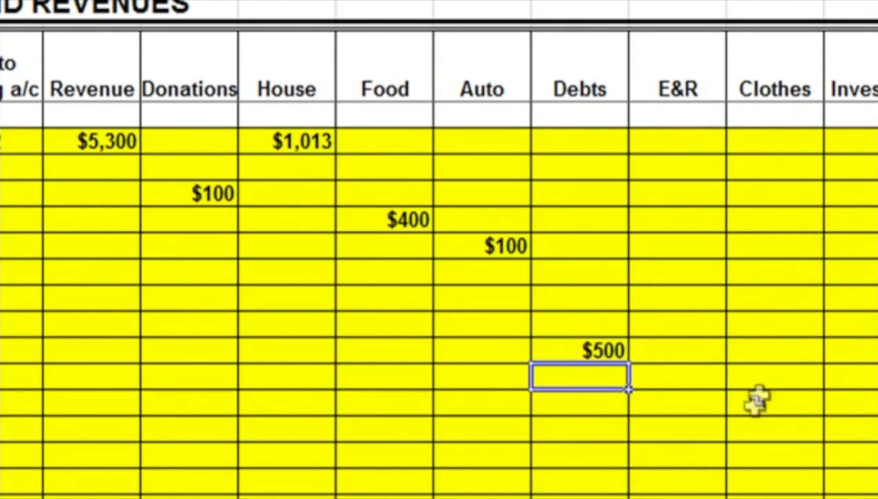
pyautogui.click(714, 386)
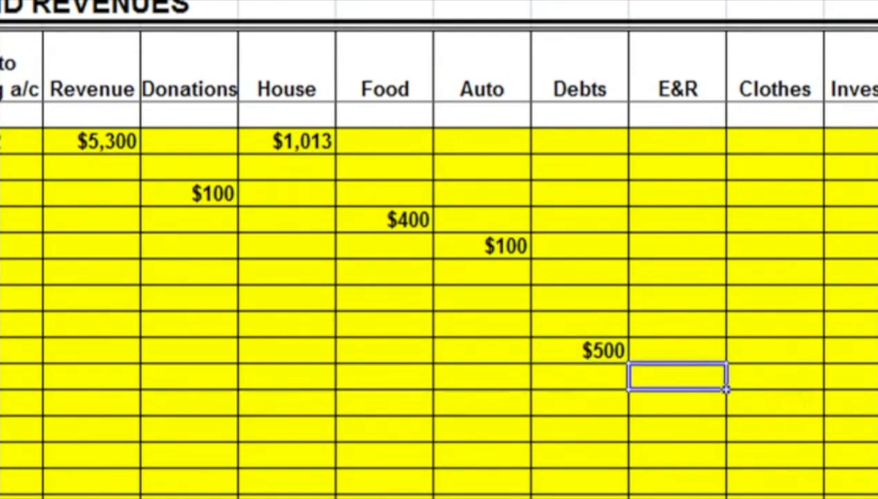
pyautogui.write('150')
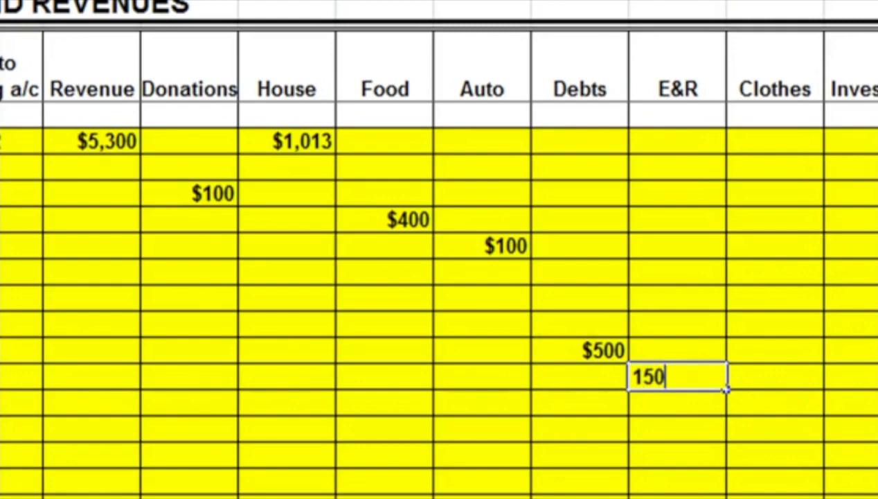
pyautogui.press('Return')
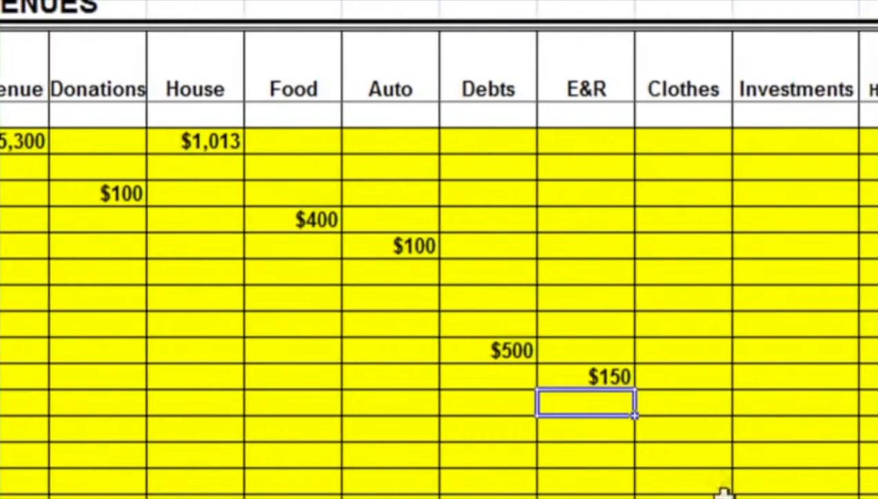
# Step: Record actual expenses of 200 for Clothes on day 11 and 125 for House on day 13 on Form 6
pyautogui.click(706, 408)
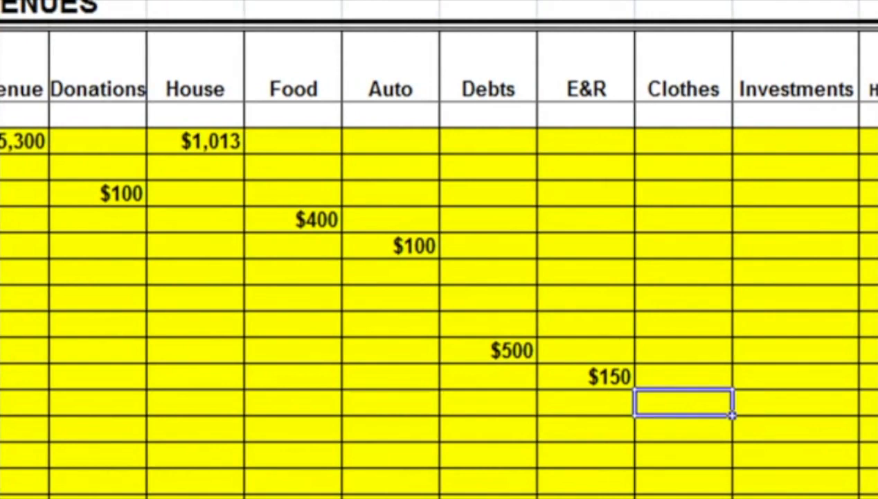
pyautogui.write('200')
pyautogui.press('Return')
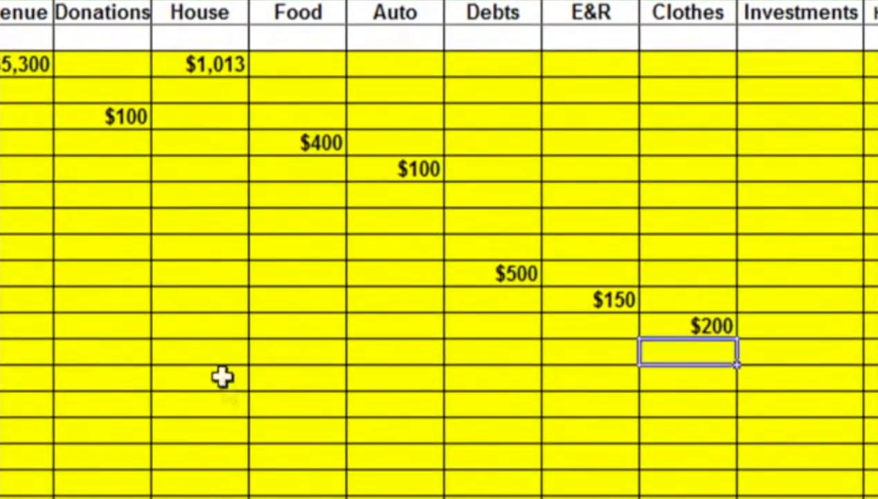
pyautogui.click(222, 376)
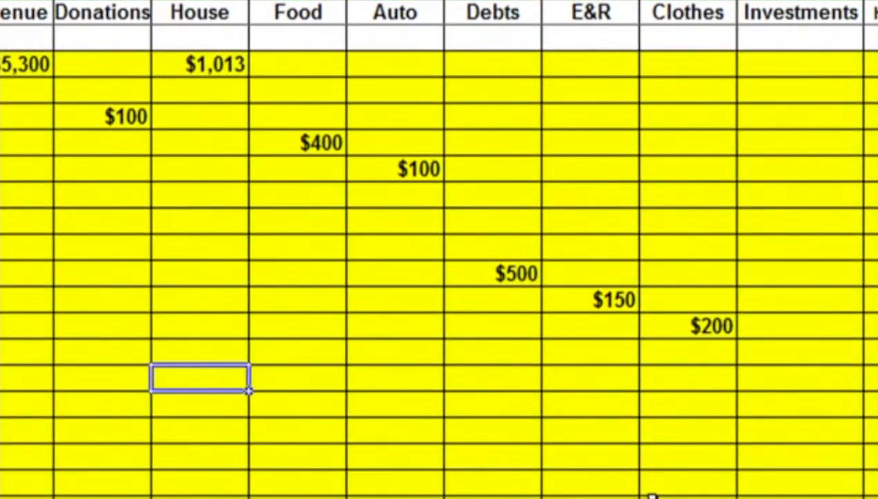
pyautogui.write('125')
pyautogui.press('Return')
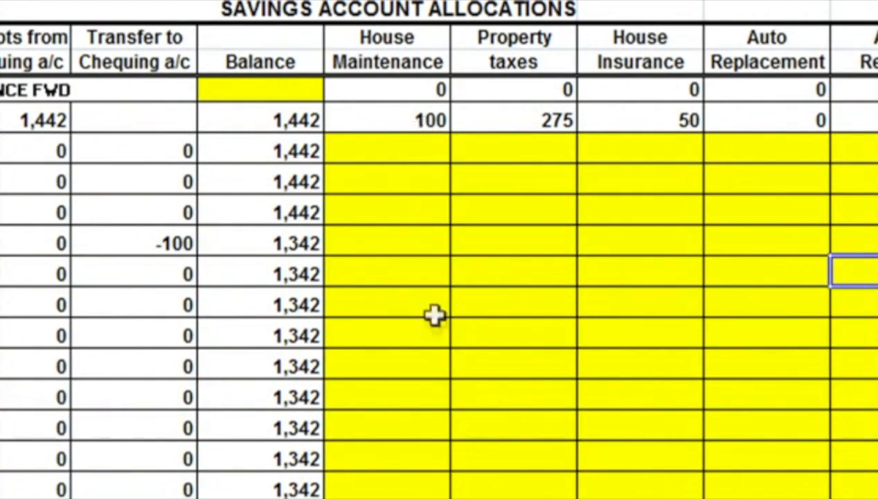
# Step: Record a withdrawal of -100 under House Maintenance on day 10 of the Form 4 savings account allocations
pyautogui.click(430, 396)
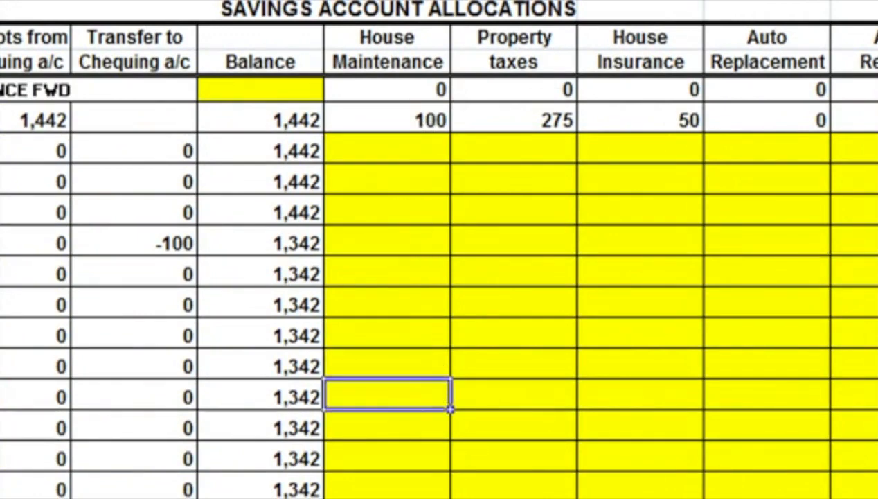
pyautogui.write('-100')
pyautogui.press('Return')
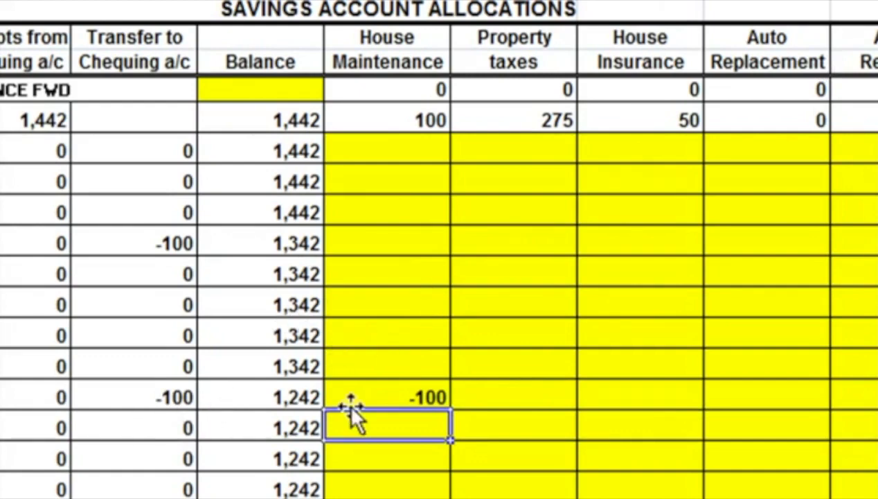
pyautogui.click(424, 399)
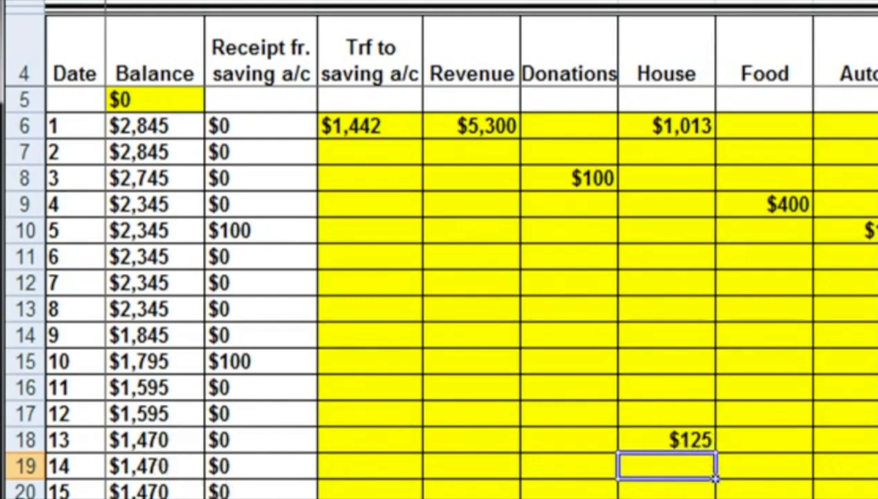
# Step: Record an actual House expense of 250 on day 14 on Form 6
pyautogui.click(874, 490)
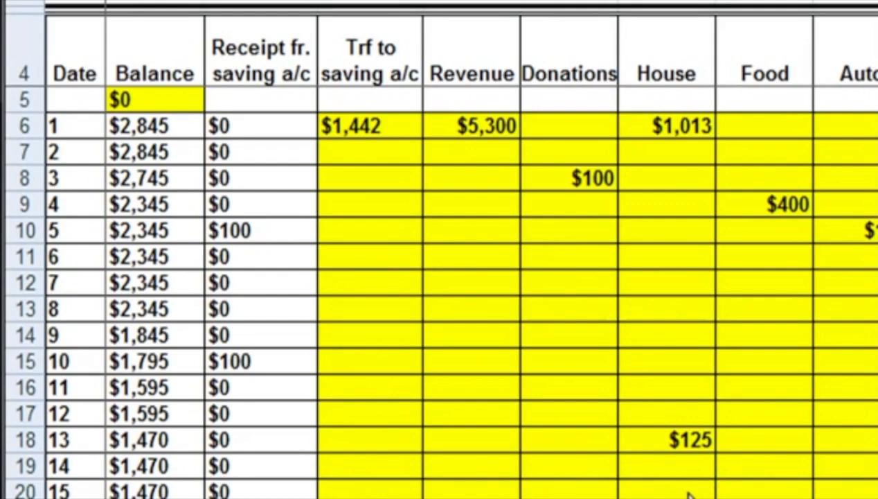
pyautogui.click(700, 471)
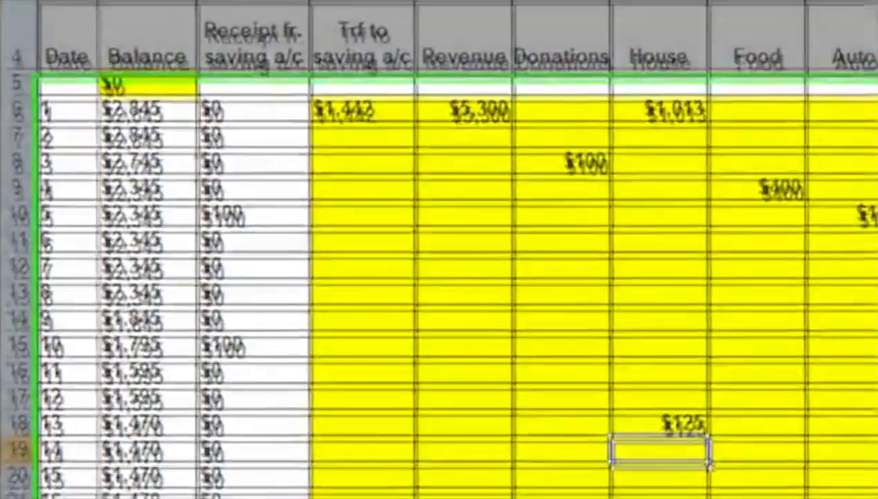
pyautogui.write('250')
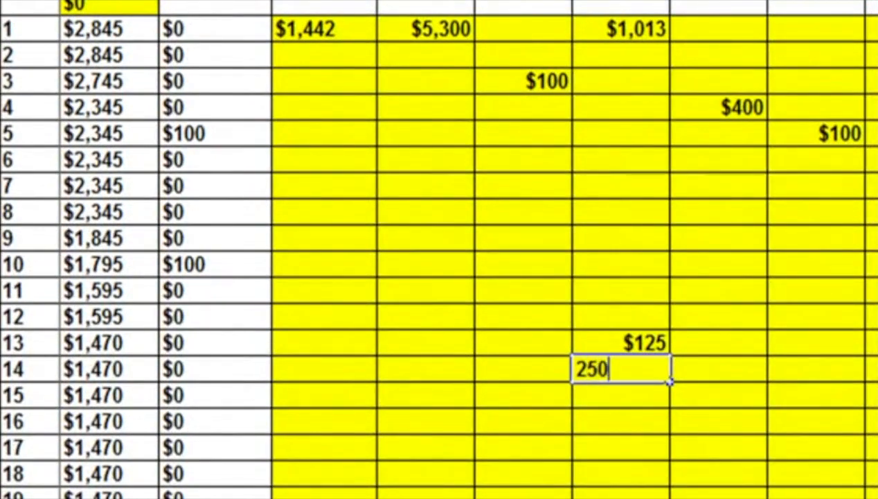
pyautogui.press('Return')
pyautogui.press('Return')
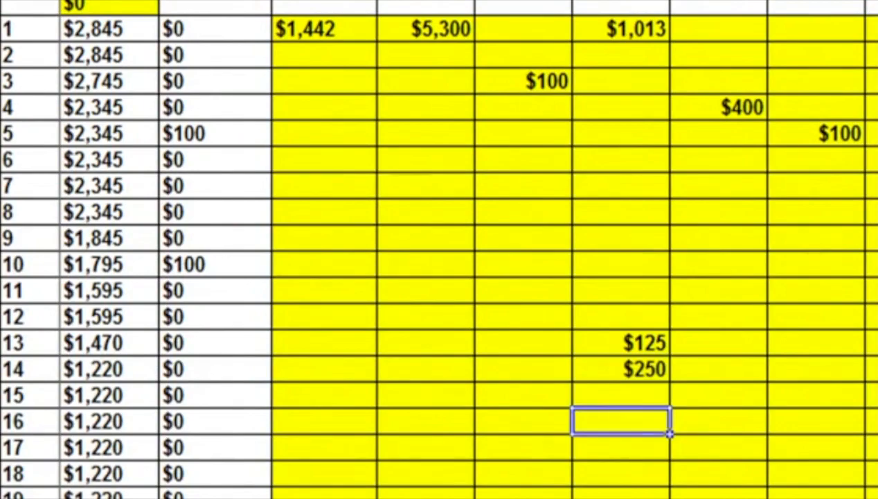
# Step: Record actual House expenses of 225 on day 16 and 120 on day 18 on Form 6
pyautogui.write('225')
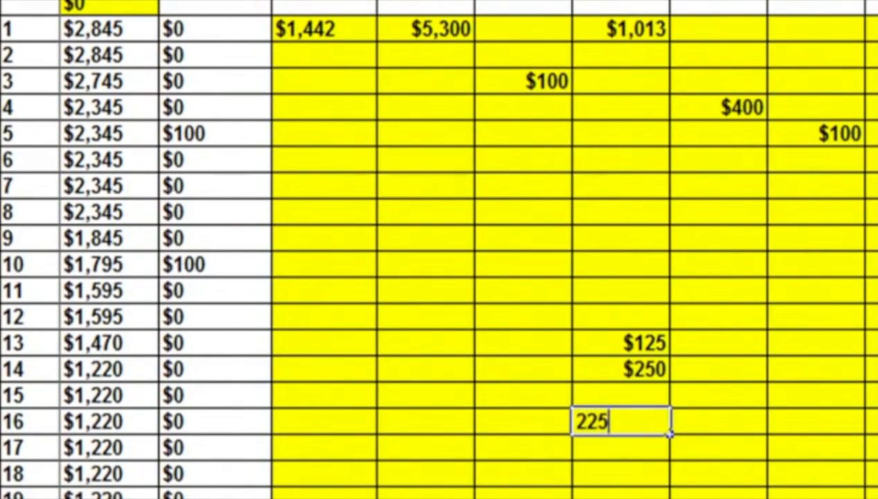
pyautogui.press('Return')
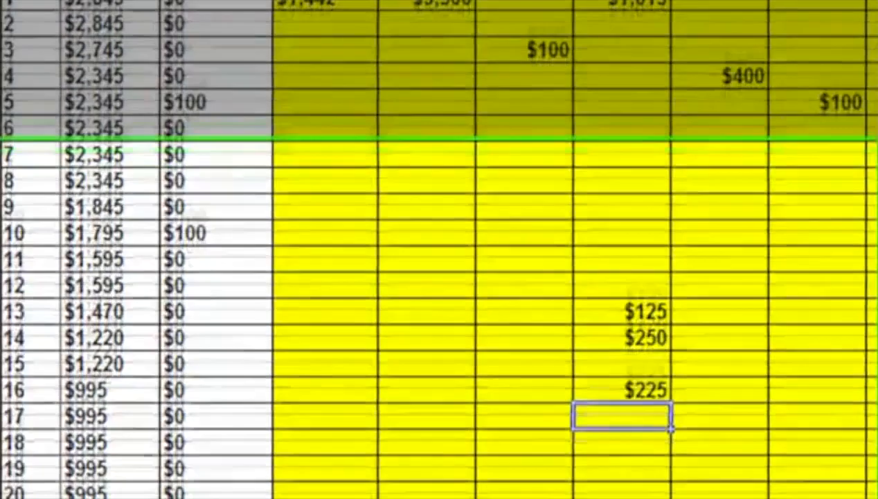
pyautogui.press('Return')
pyautogui.write('120')
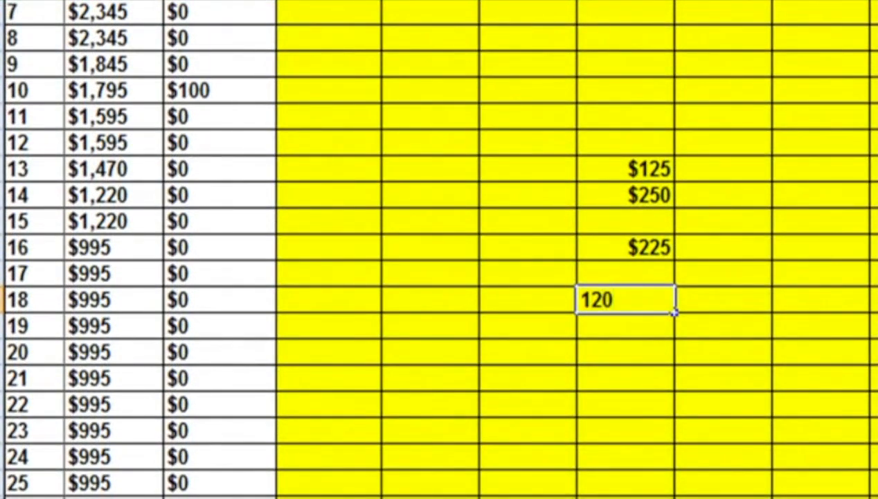
pyautogui.press('Return')
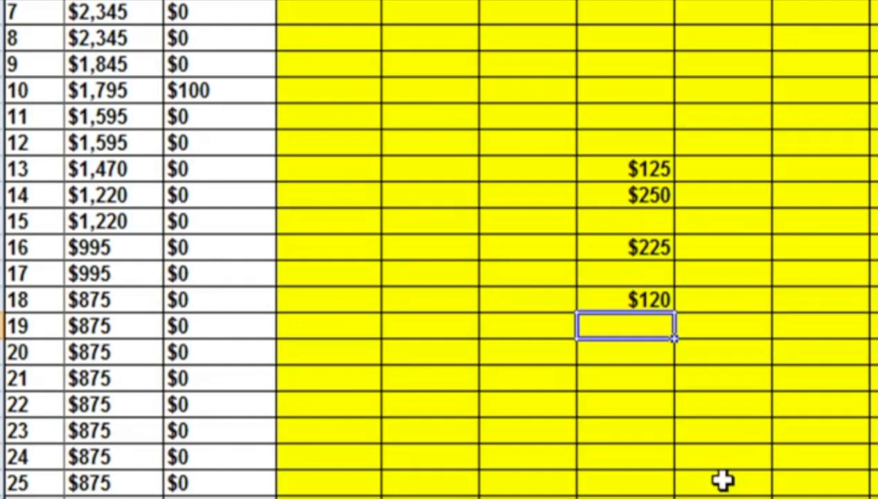
# Step: Record an actual House expense of 550 on day 19 on Form 6
pyautogui.write('550')
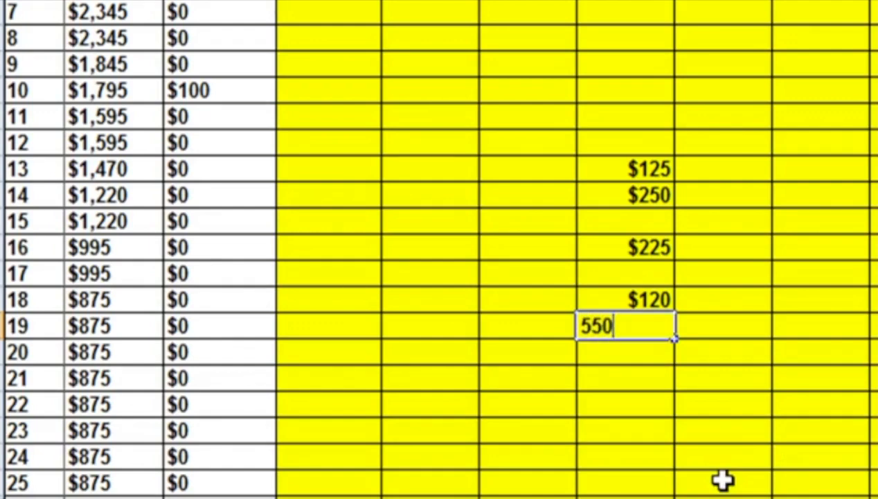
pyautogui.press('Return')
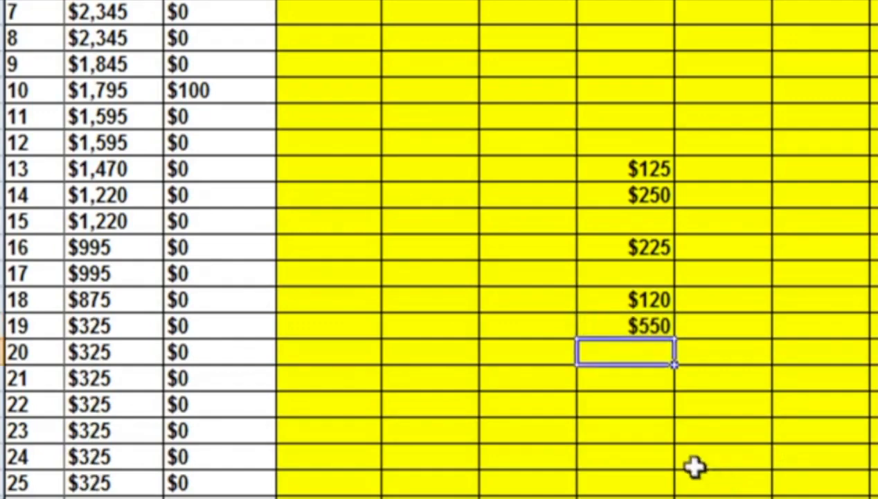
pyautogui.click(650, 327)
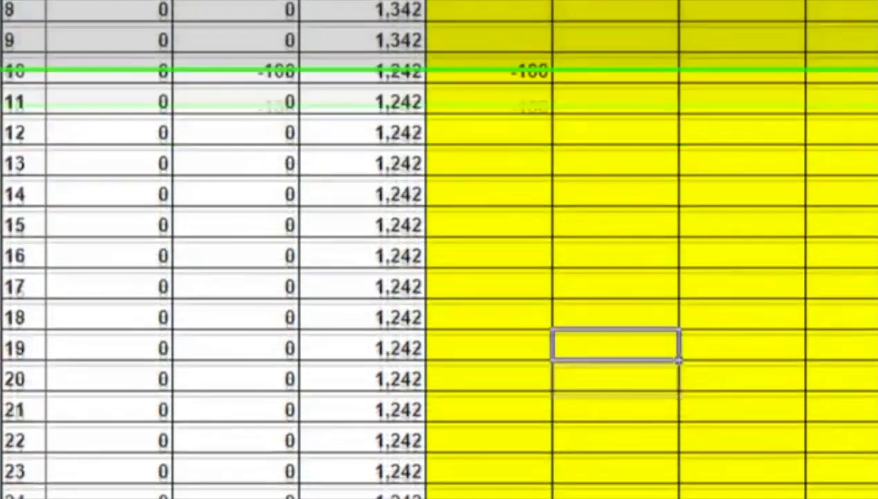
# Step: Record a -275 withdrawal under Property taxes on day 19 of the Form 4 savings allocations, and check the designated and undesignated funds
pyautogui.write('-275')
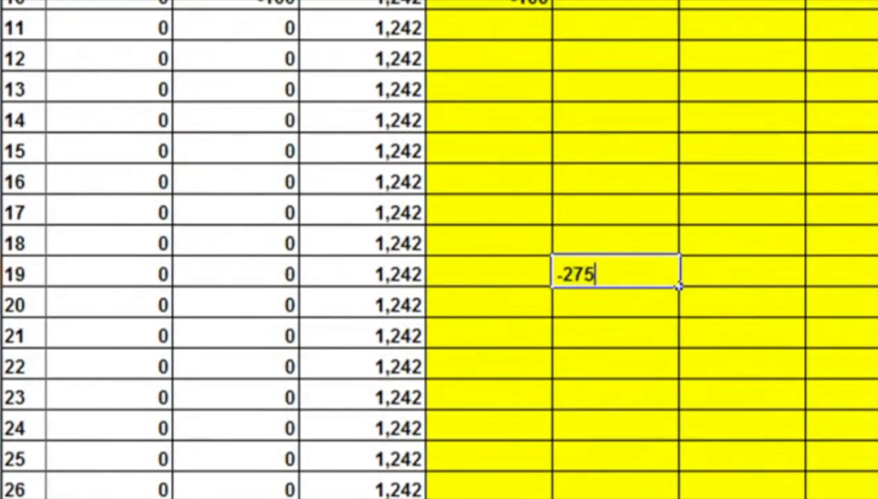
pyautogui.press('Return')
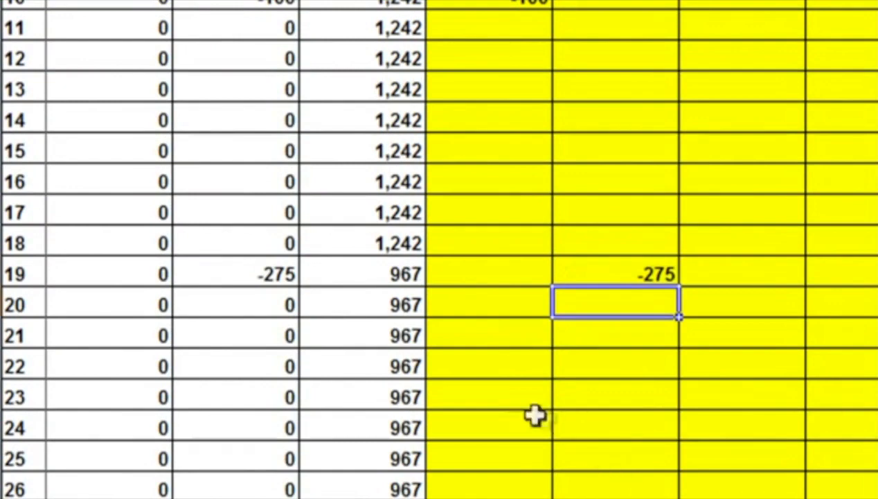
pyautogui.click(654, 277)
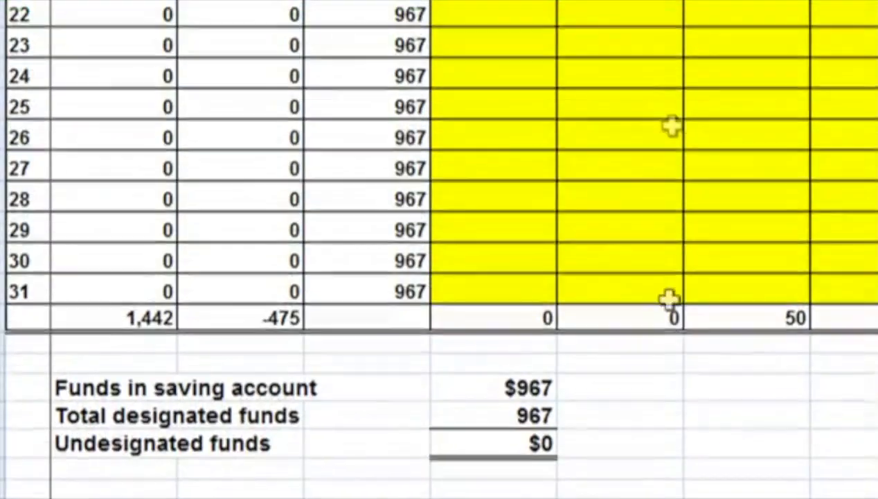
pyautogui.click(663, 326)
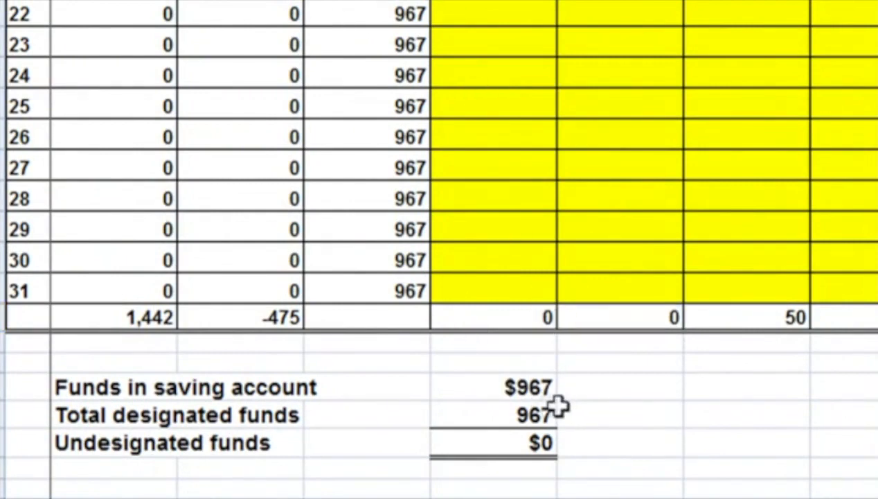
pyautogui.click(535, 414)
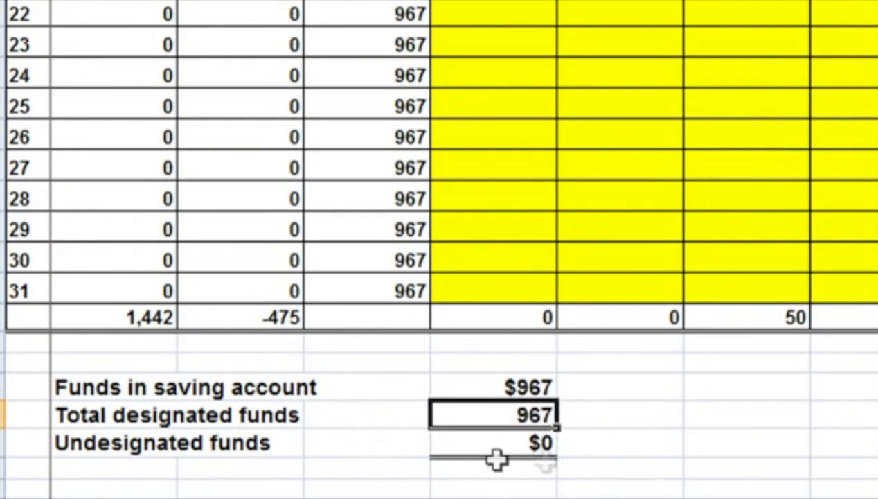
pyautogui.click(539, 446)
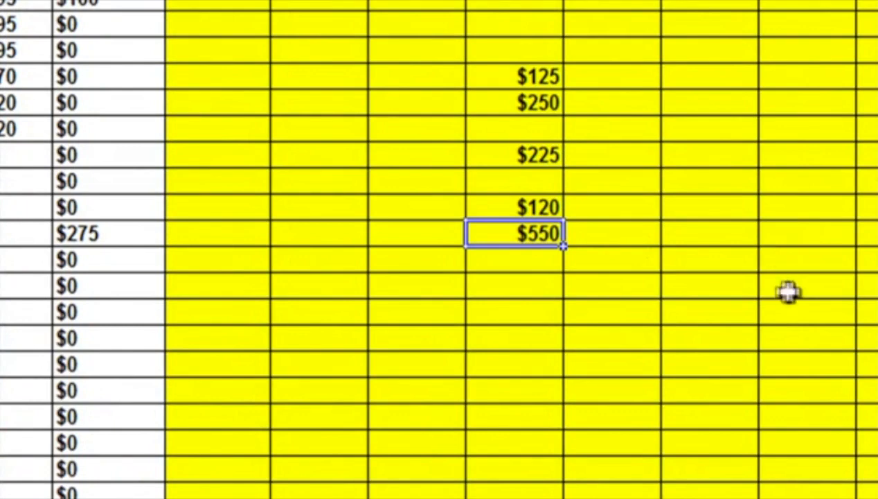
# Step: Record actual expenses of 300 for Auto on day 20 and 125 for Ent. & Rec. on day 21 on Form 6
pyautogui.click(742, 264)
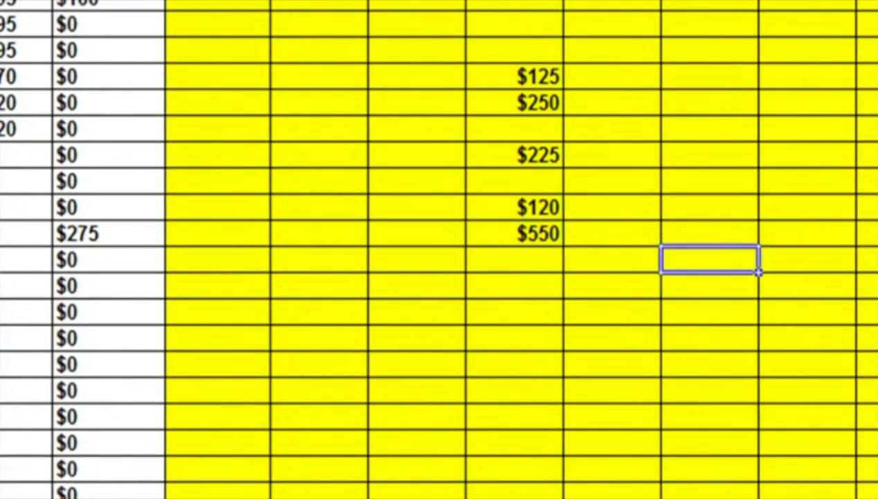
pyautogui.write('300')
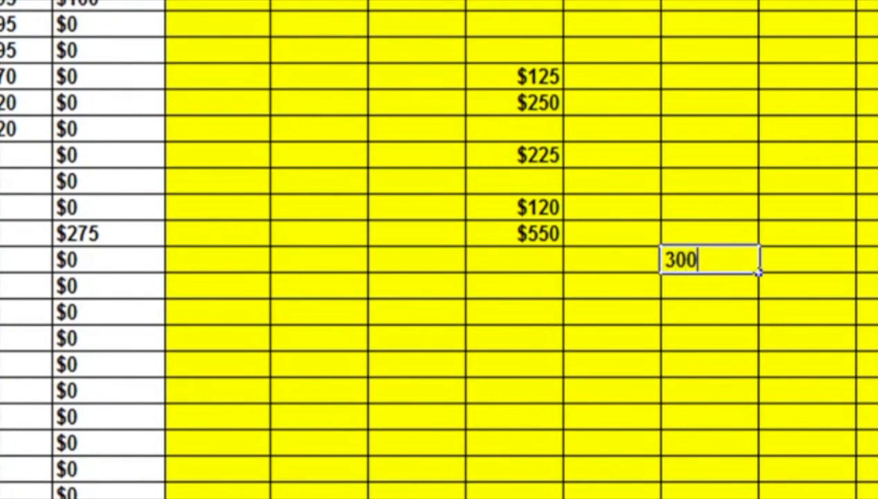
pyautogui.press('Return')
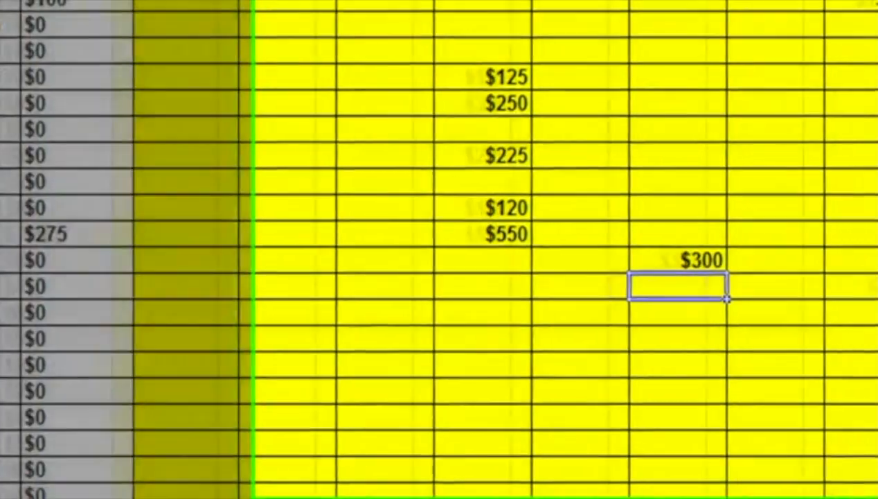
pyautogui.click(698, 286)
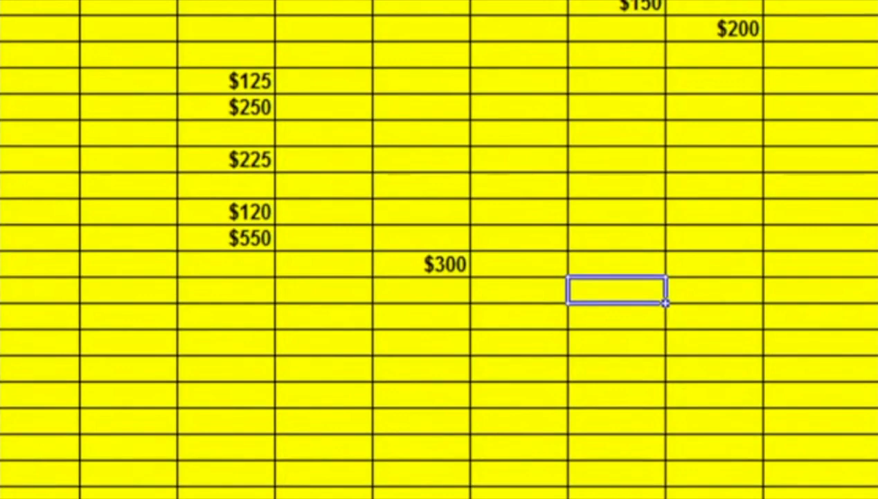
pyautogui.write('125')
pyautogui.press('Return')
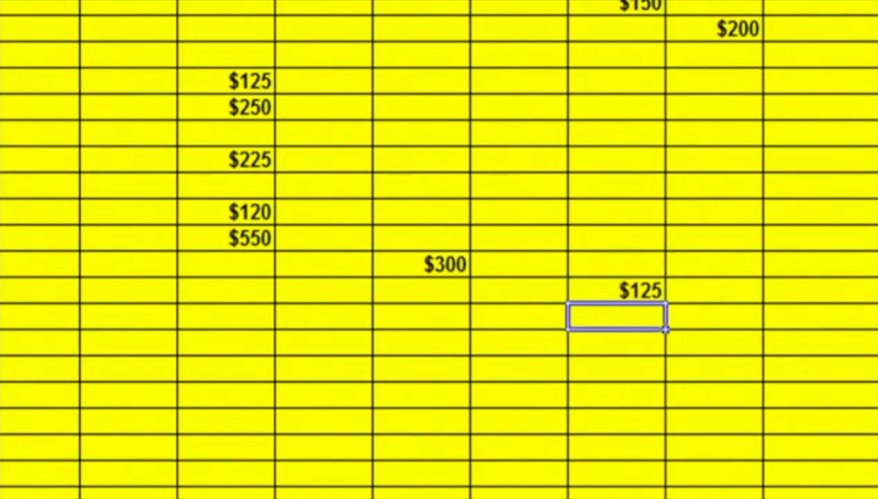
# Step: On Form 6, record 150 in the category just before Insurance on day 23 and 100 for Insurance on day 24
pyautogui.click(778, 340)
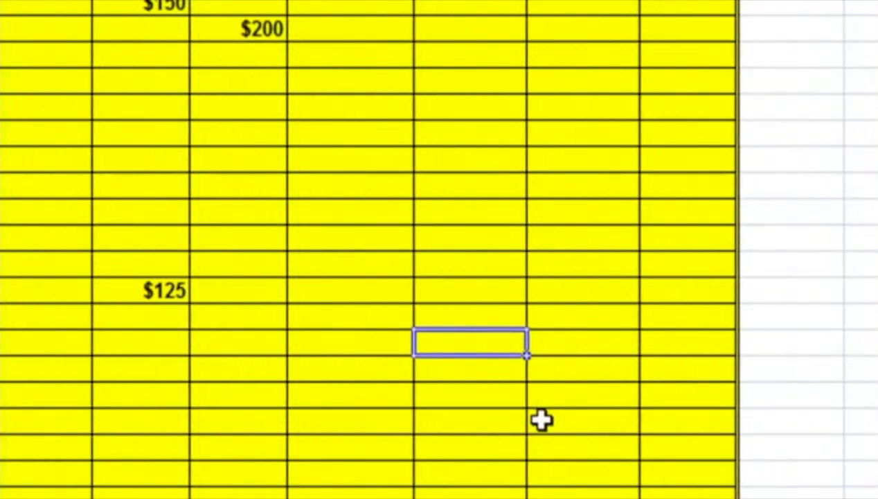
pyautogui.write('150')
pyautogui.press('Return')
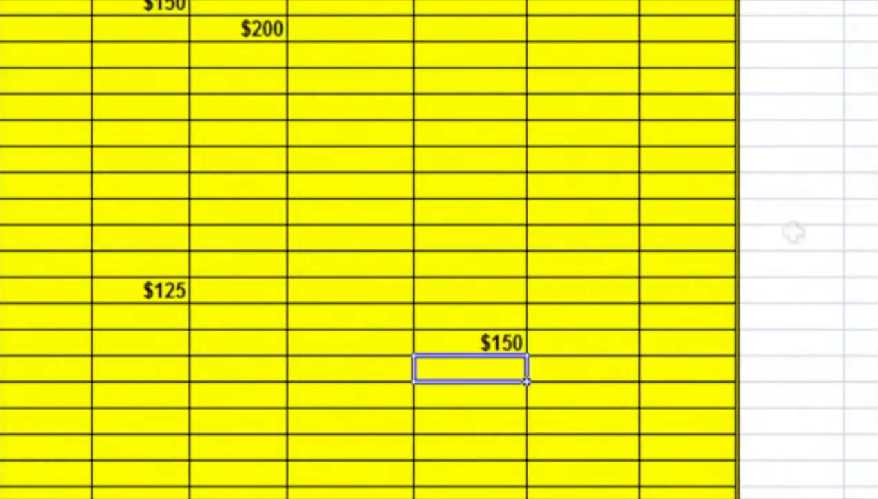
pyautogui.click(608, 368)
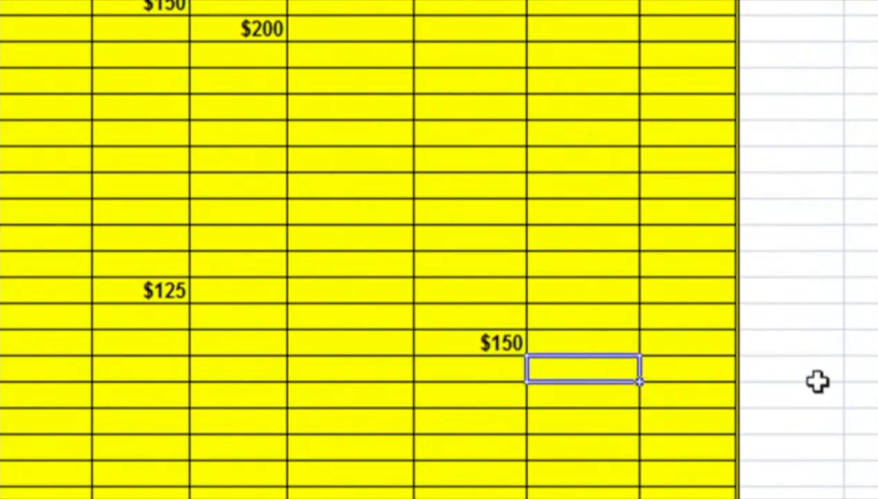
pyautogui.write('100')
pyautogui.press('Return')
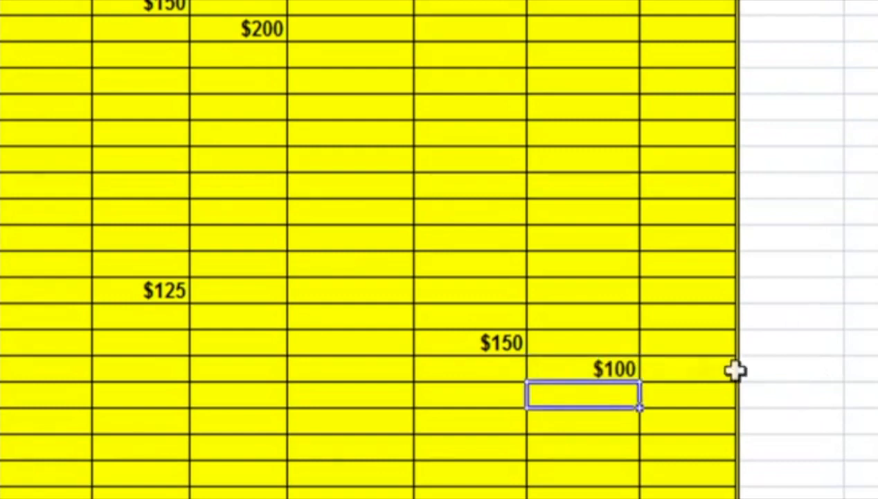
# Step: Record an actual Misc. expense of 330 on day 25 on Form 6
pyautogui.click(707, 392)
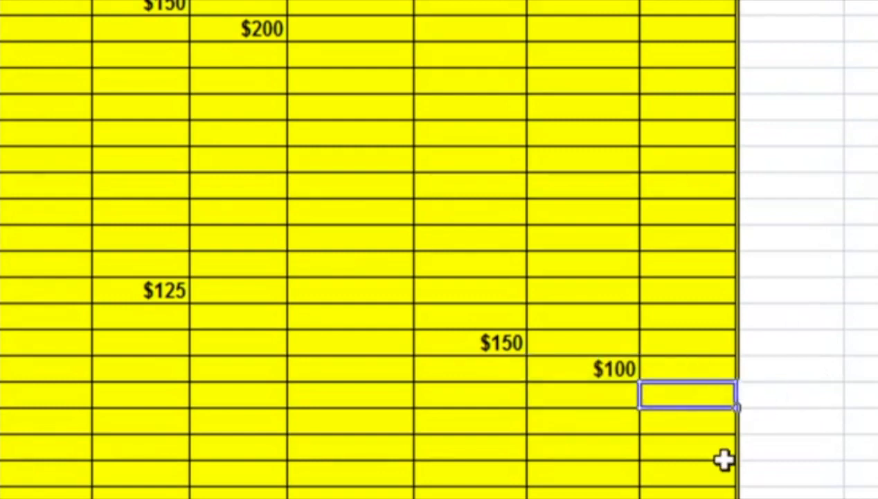
pyautogui.write('330')
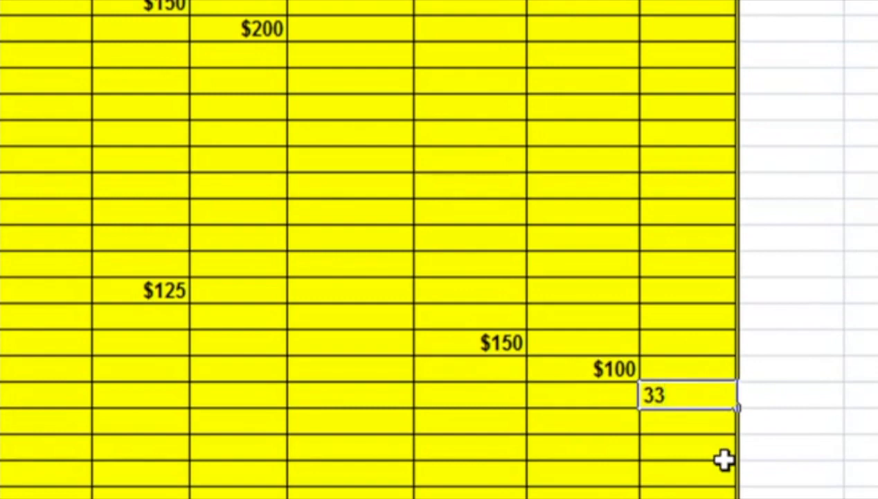
pyautogui.press('Return')
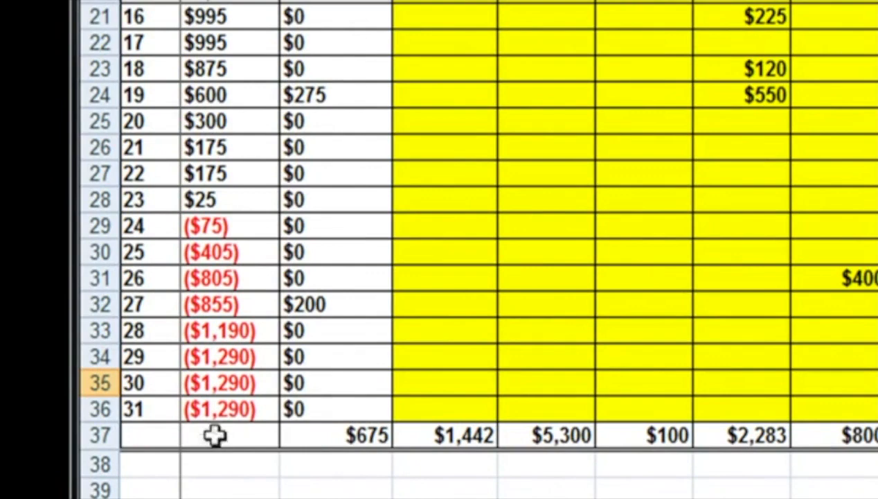
# Step: Check the day 31 balance on Form 6, and compare budgeted and actual expenses and revenues on the Form 7 Budget Analysis
pyautogui.click(248, 408)
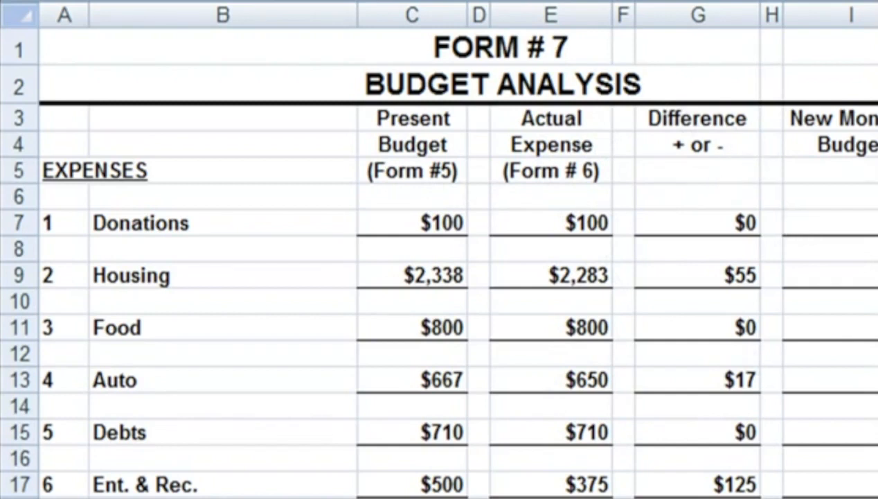
pyautogui.scroll(-8, 462, 156)
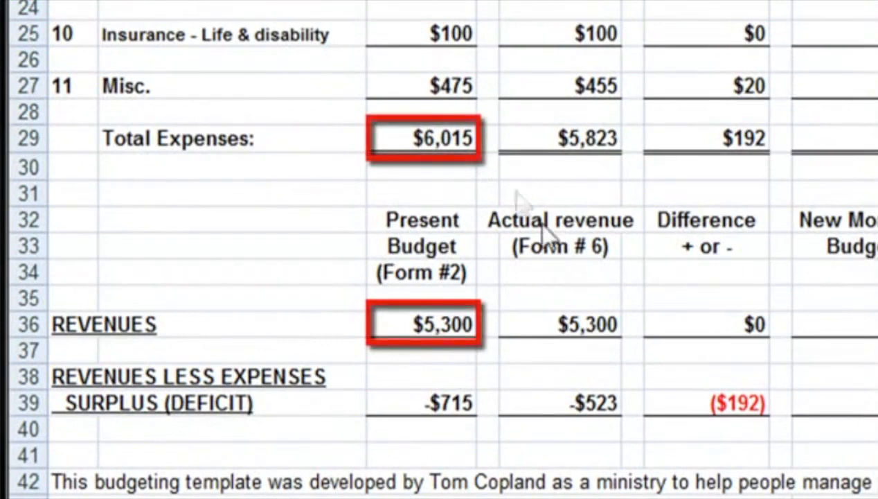